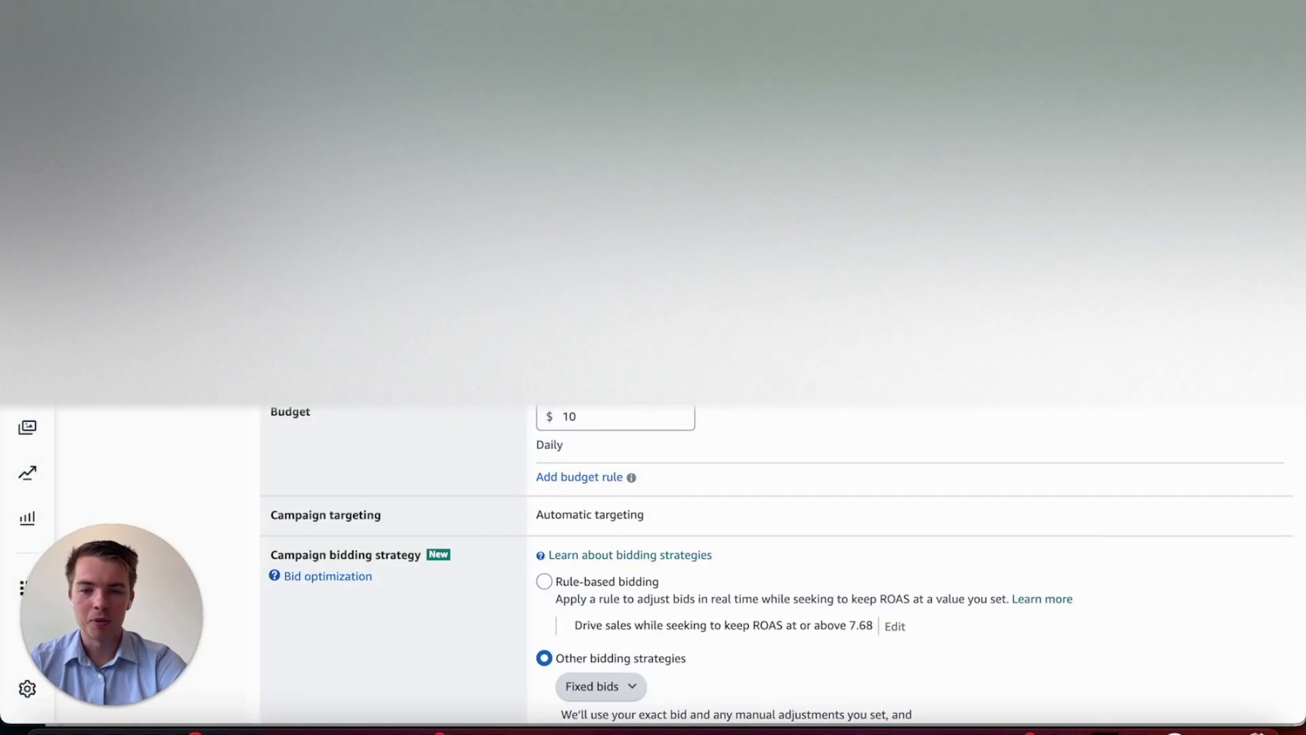
From the Budget row, bring up the Add budget rule form for the $10 daily budget
{"action": "scroll", "coordinate": [663, 504], "scroll_direction": "up", "scroll_amount": 3}
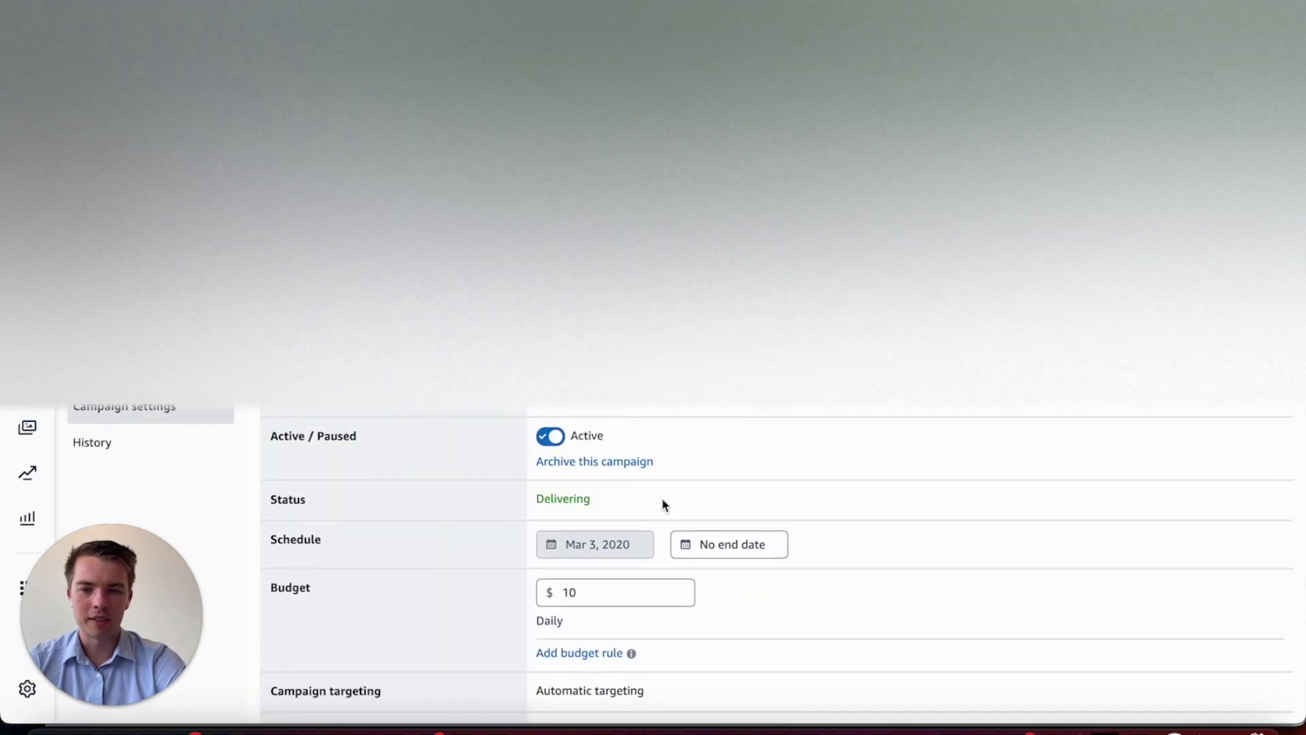
{"action": "scroll", "coordinate": [663, 504], "scroll_direction": "down", "scroll_amount": 3}
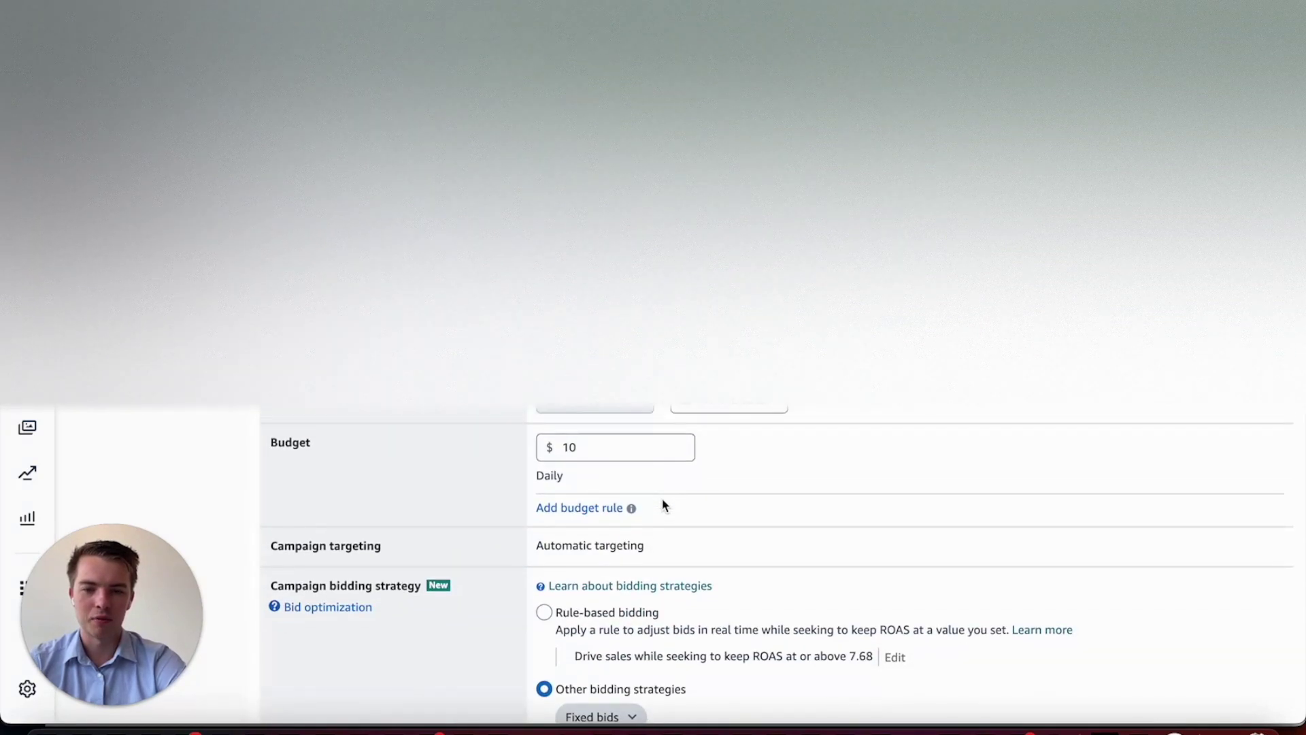
{"action": "left_click", "coordinate": [576, 508]}
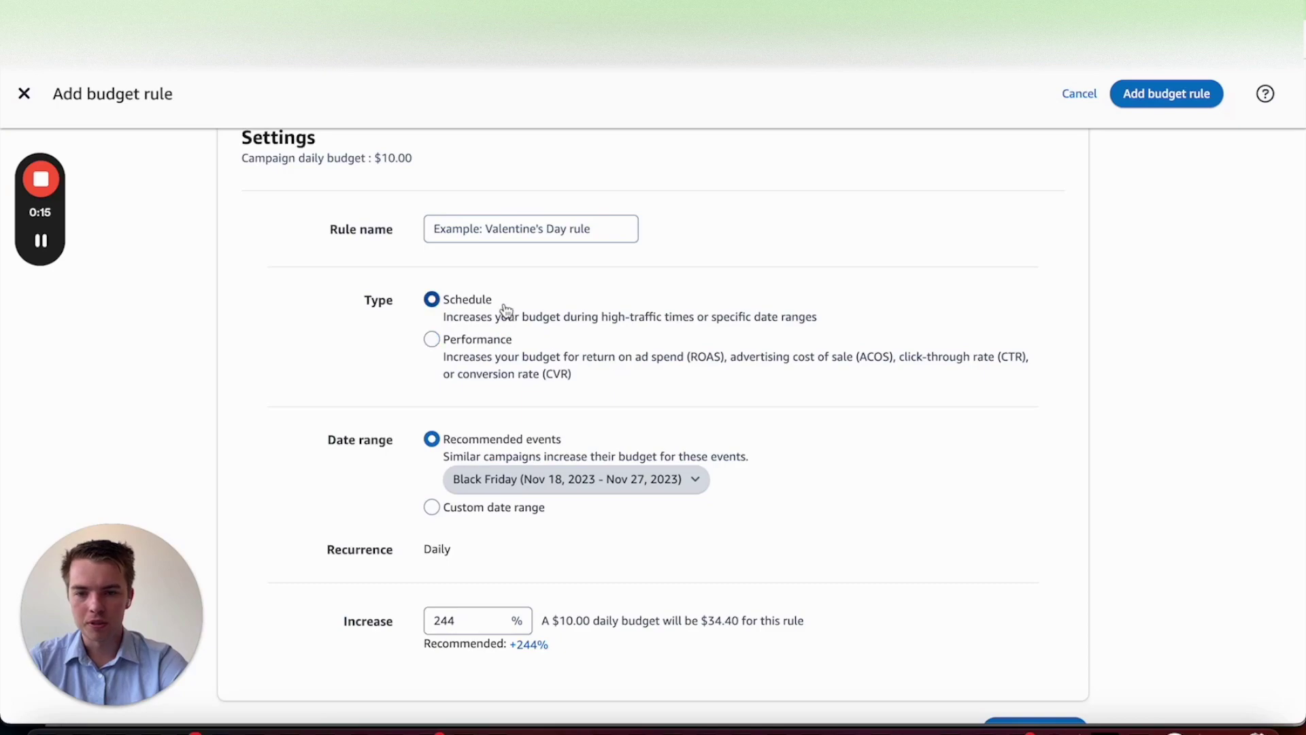
Name the rule 'Rule 1' and make it a Performance rule triggered when ACOS is less than 30
{"action": "left_click", "coordinate": [509, 355]}
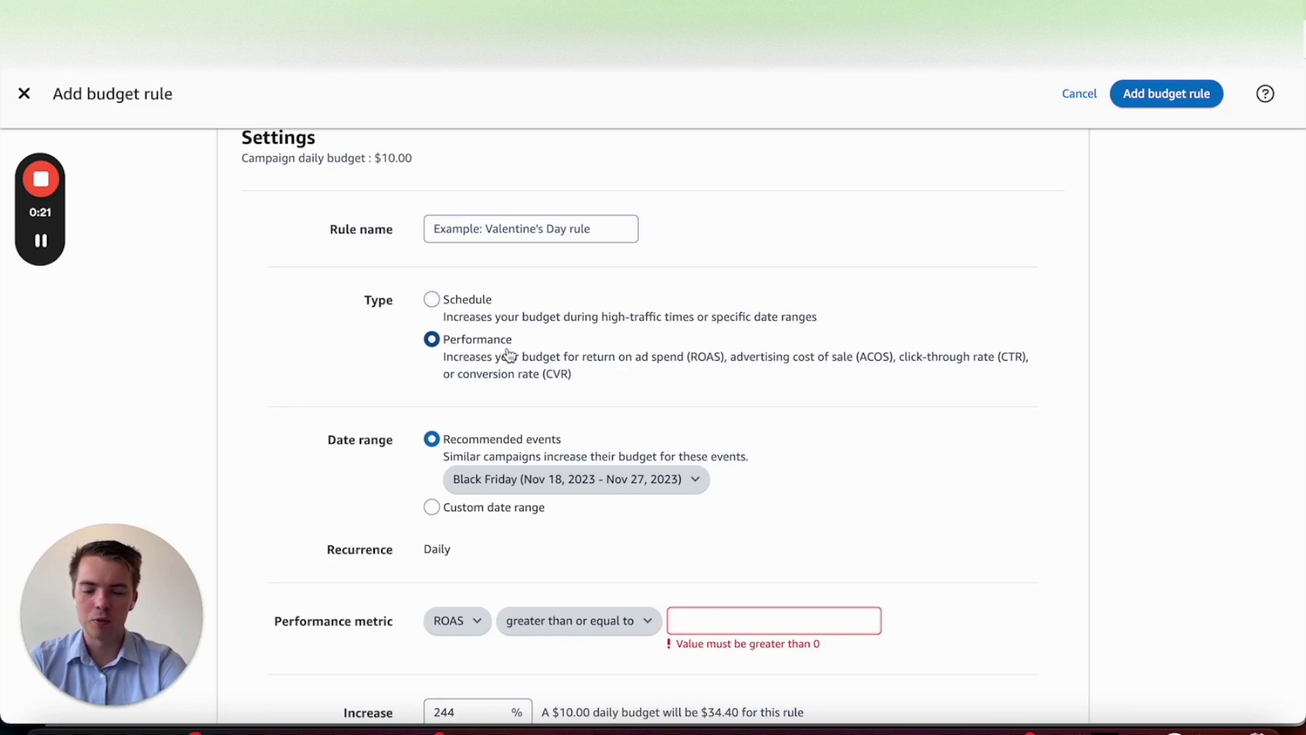
{"action": "left_click", "coordinate": [561, 225]}
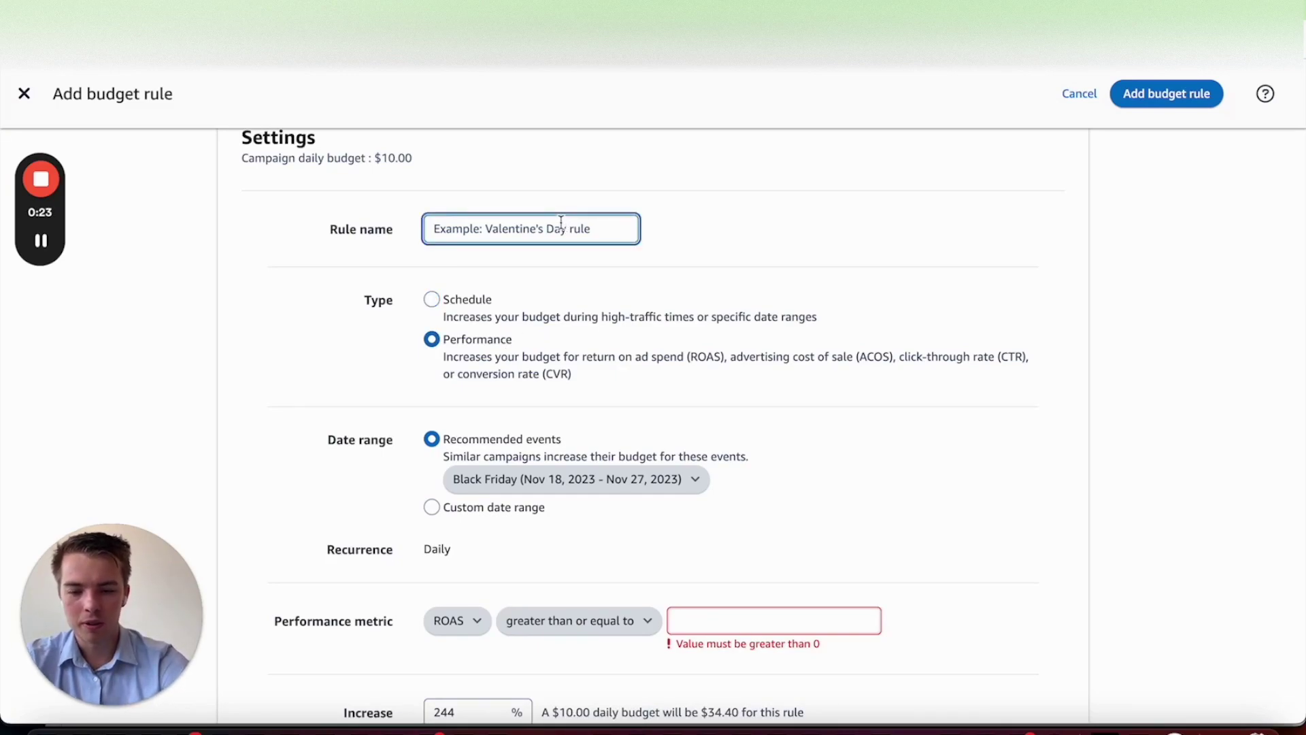
{"action": "type", "text": "Rule 1"}
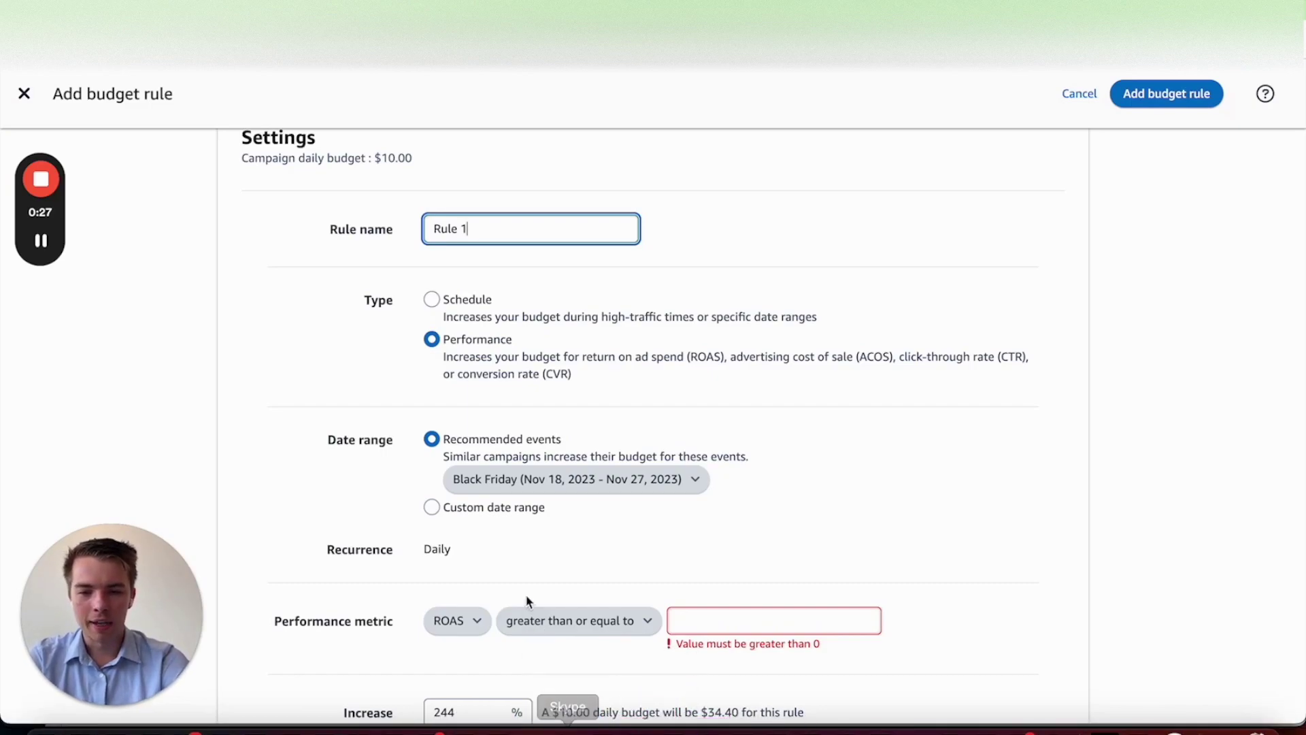
{"action": "left_click", "coordinate": [461, 627]}
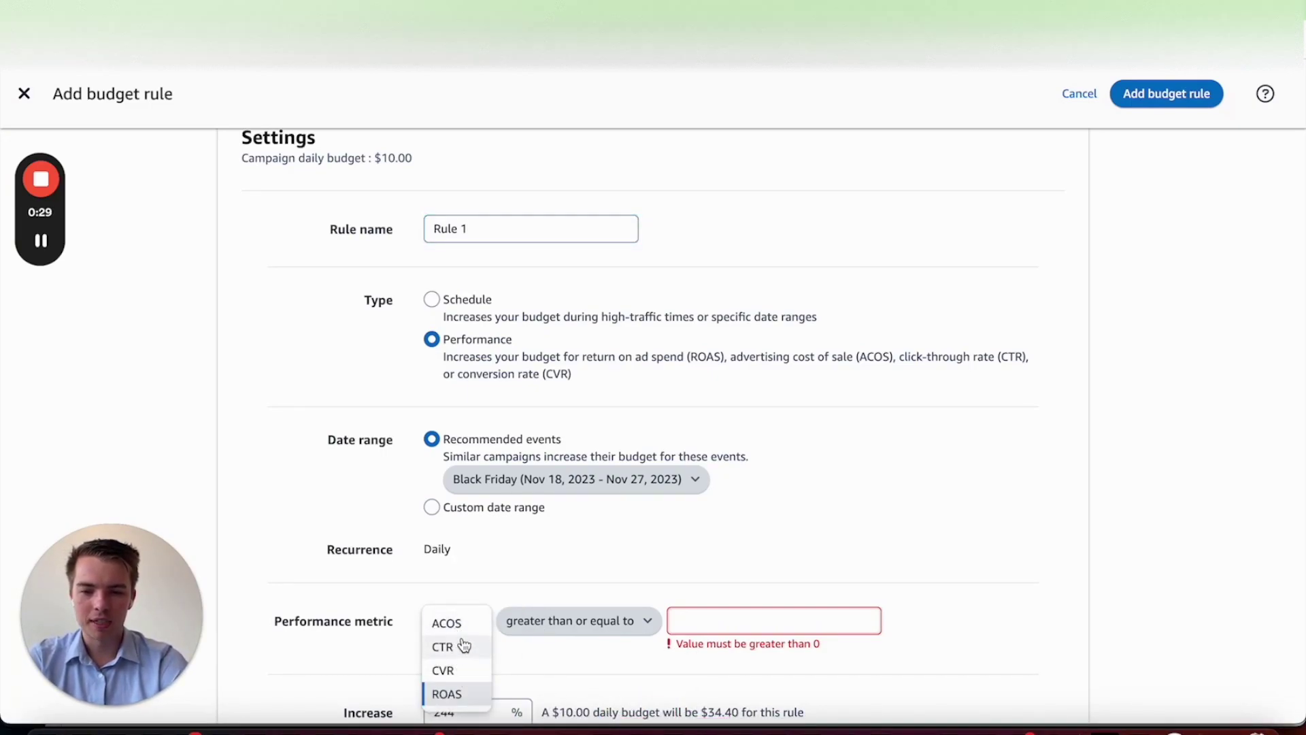
{"action": "left_click", "coordinate": [461, 623]}
{"action": "left_click", "coordinate": [592, 622]}
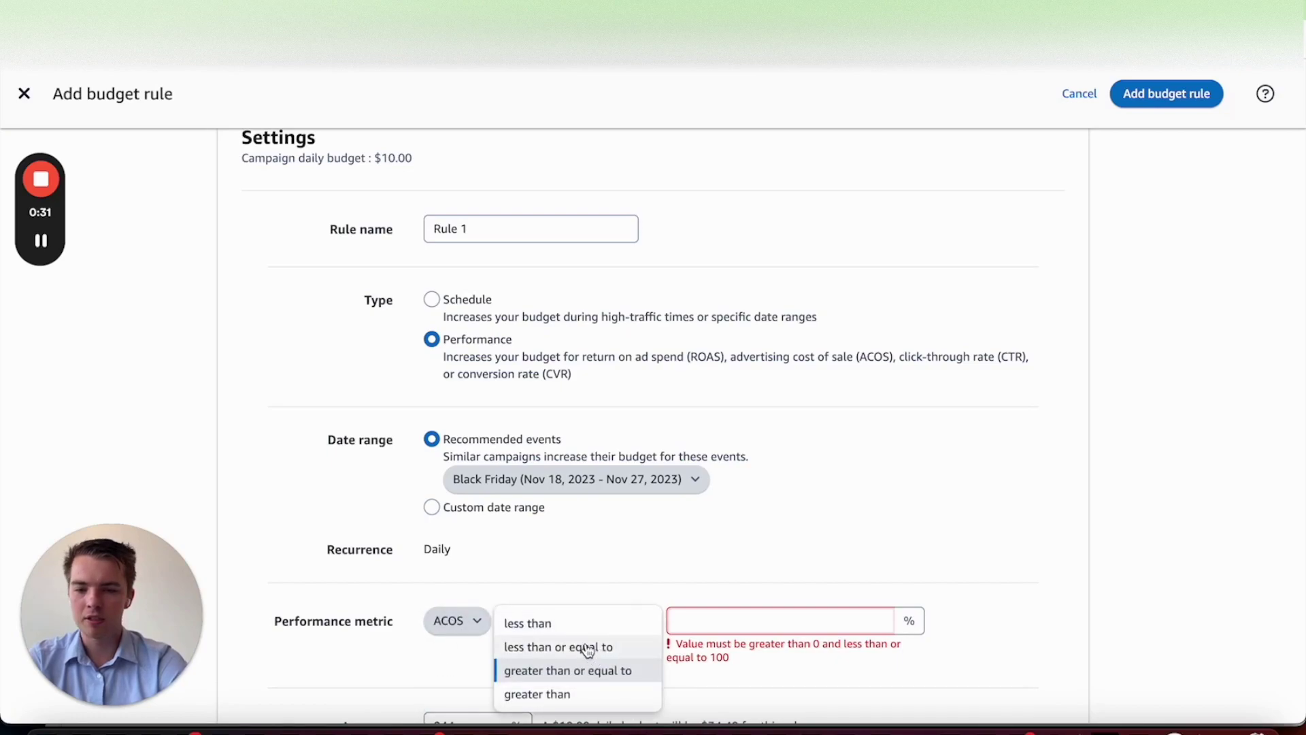
{"action": "left_click", "coordinate": [577, 625]}
{"action": "left_click", "coordinate": [717, 633]}
{"action": "type", "text": "30"}
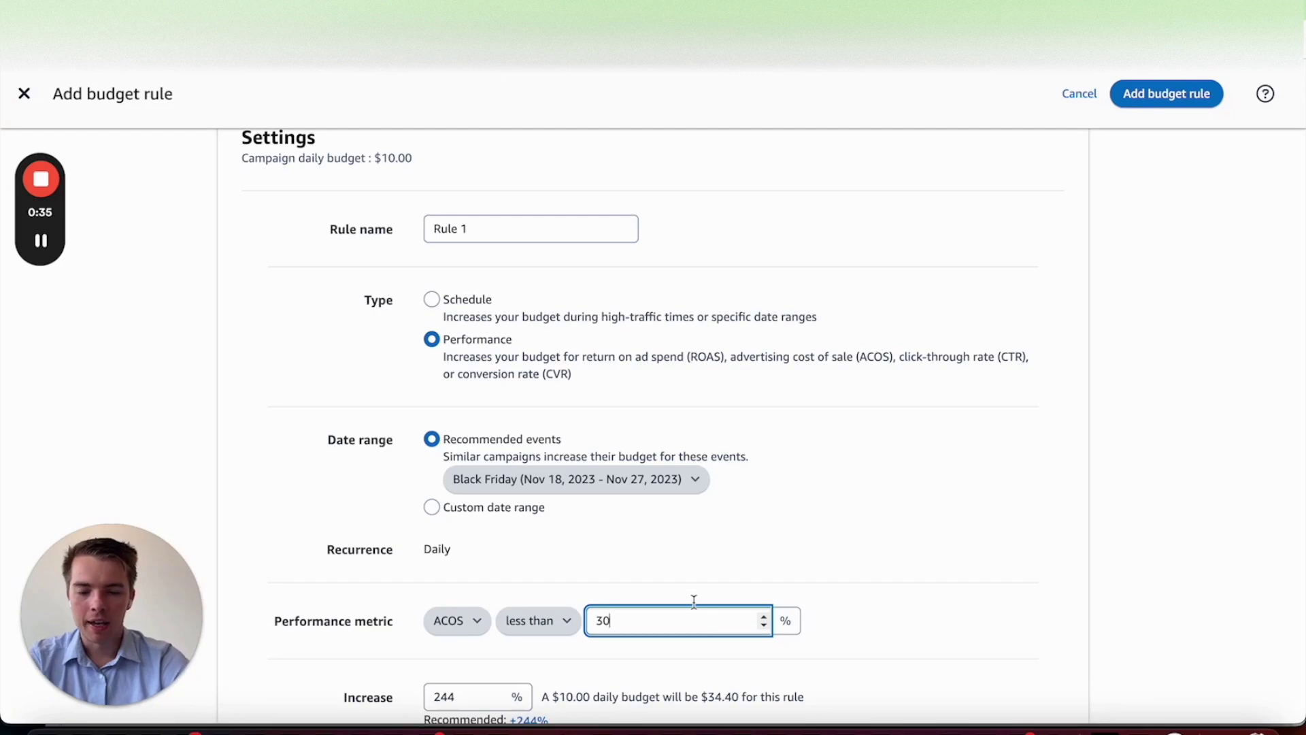
{"action": "scroll", "coordinate": [667, 503], "scroll_direction": "down", "scroll_amount": 2}
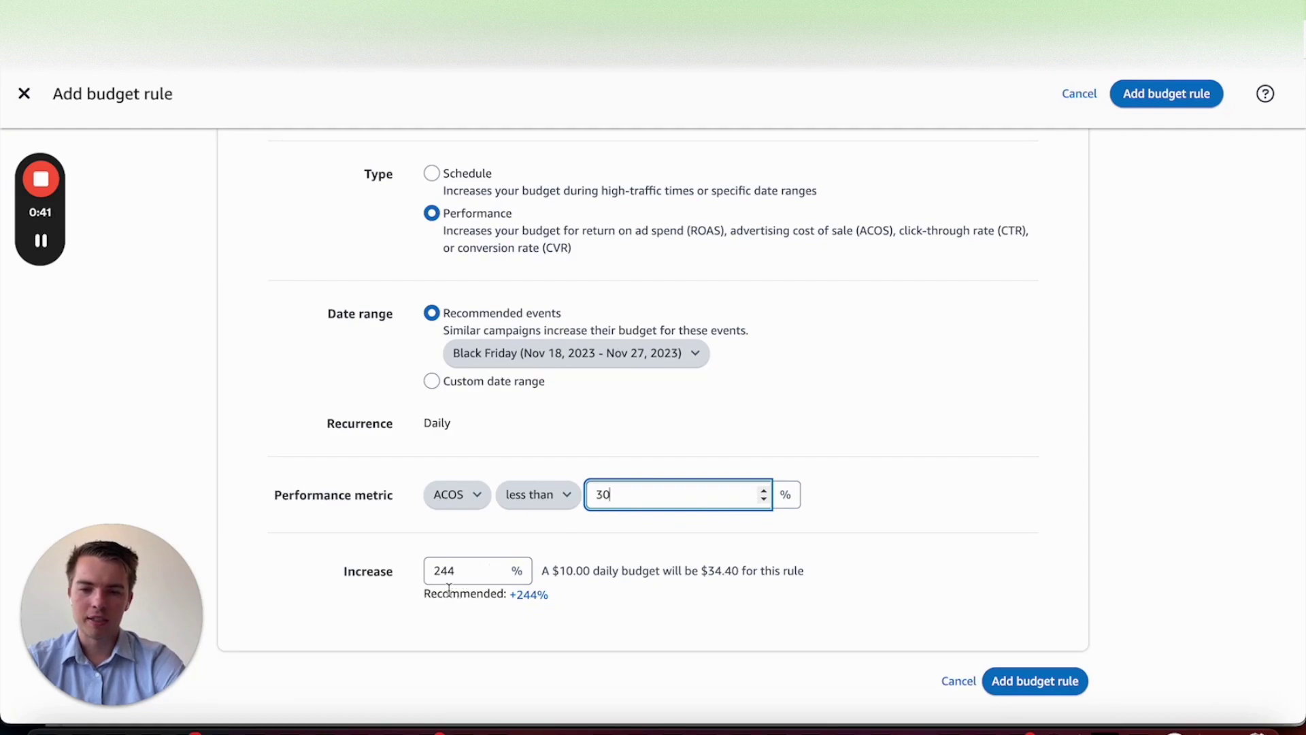
Change the budget increase to 100% and the ACOS threshold to 20
{"action": "double_click", "coordinate": [478, 568]}
{"action": "key", "text": "BackSpace"}
{"action": "type", "text": "100"}
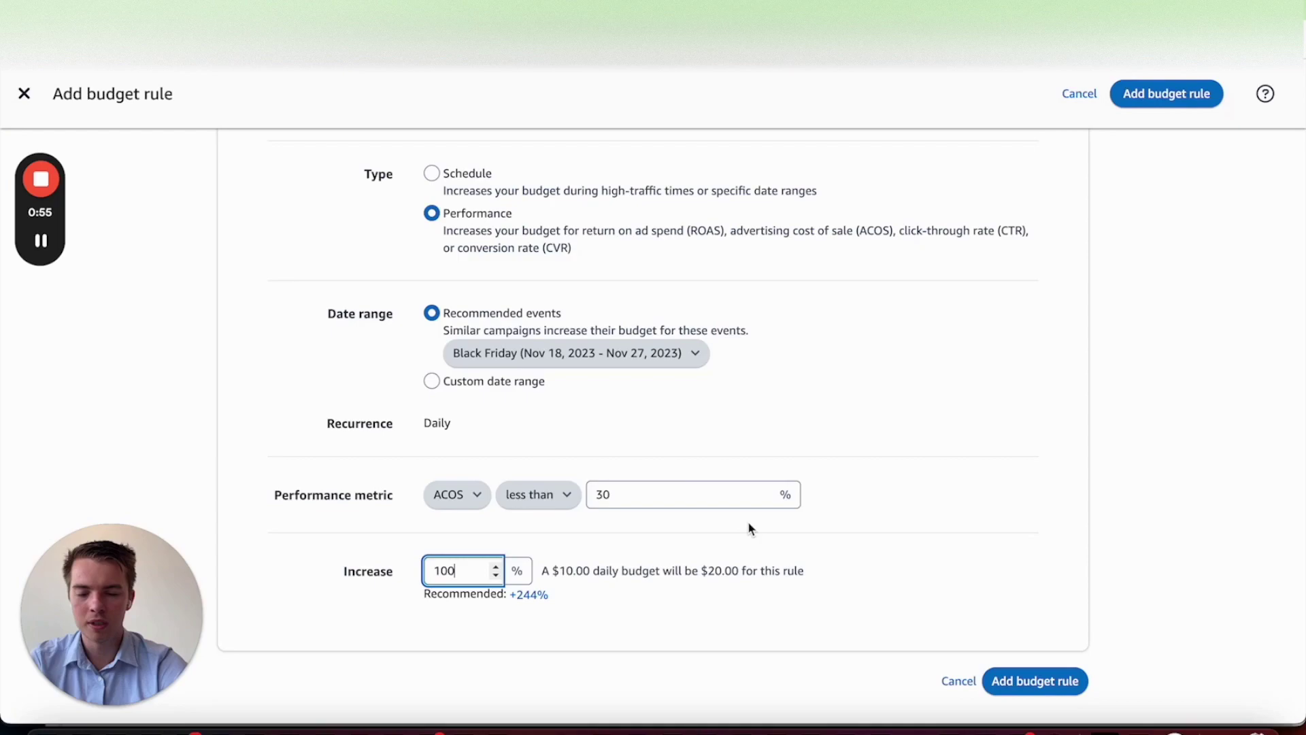
{"action": "double_click", "coordinate": [627, 494]}
{"action": "type", "text": "20"}
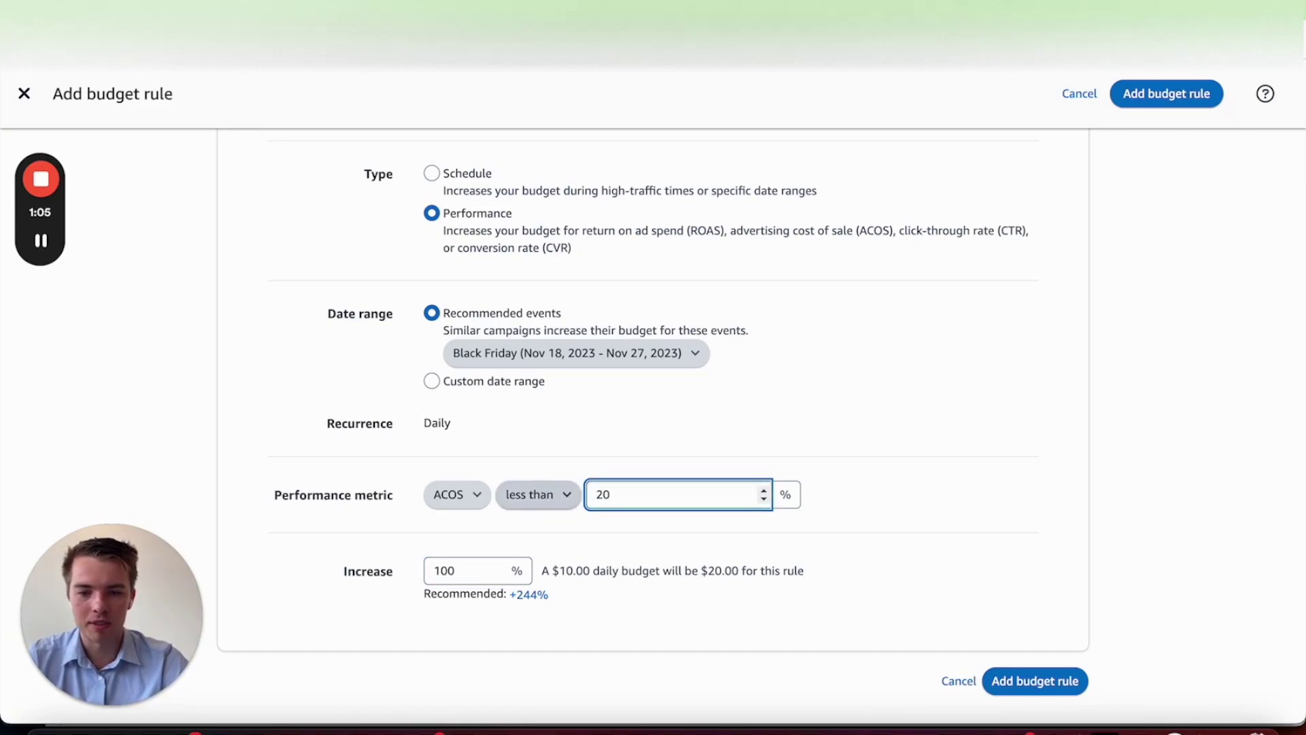
Switch the condition to CVR less than 40 and raise the increase to 300%
{"action": "left_click", "coordinate": [456, 494]}
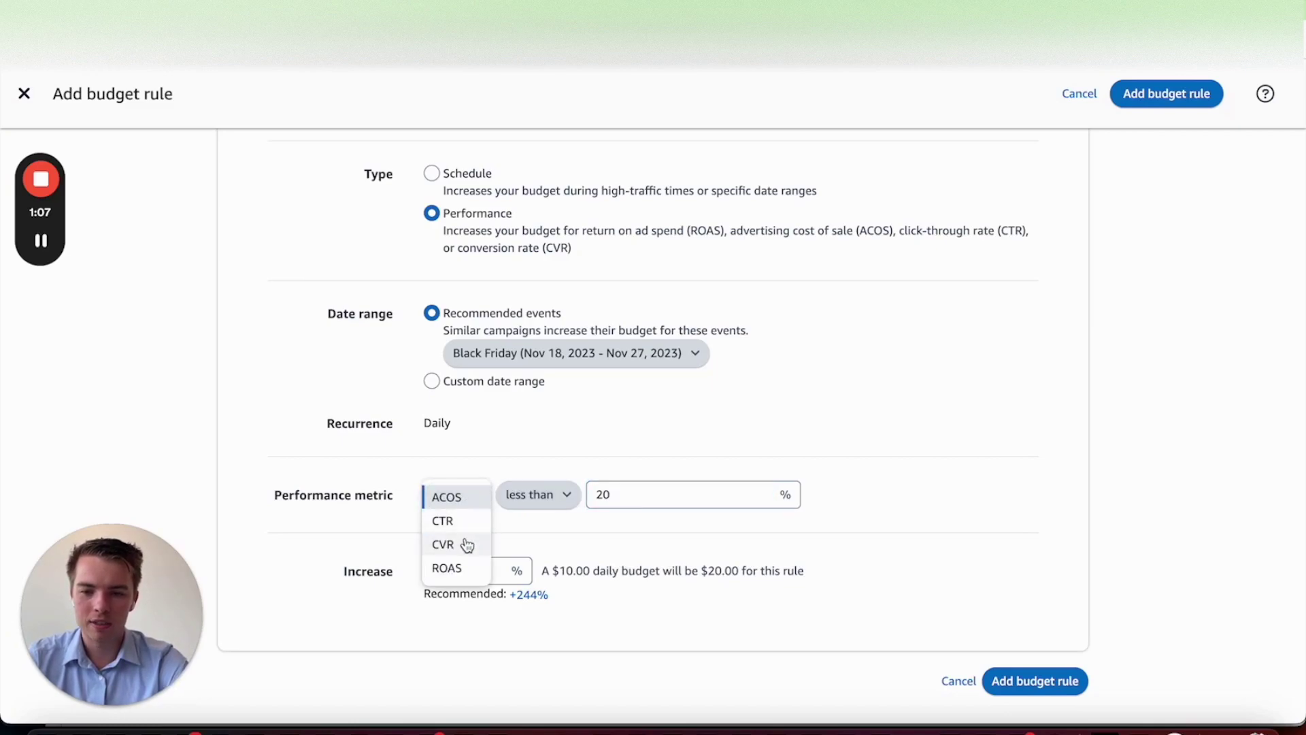
{"action": "left_click", "coordinate": [466, 543]}
{"action": "double_click", "coordinate": [616, 490]}
{"action": "key", "text": "BackSpace"}
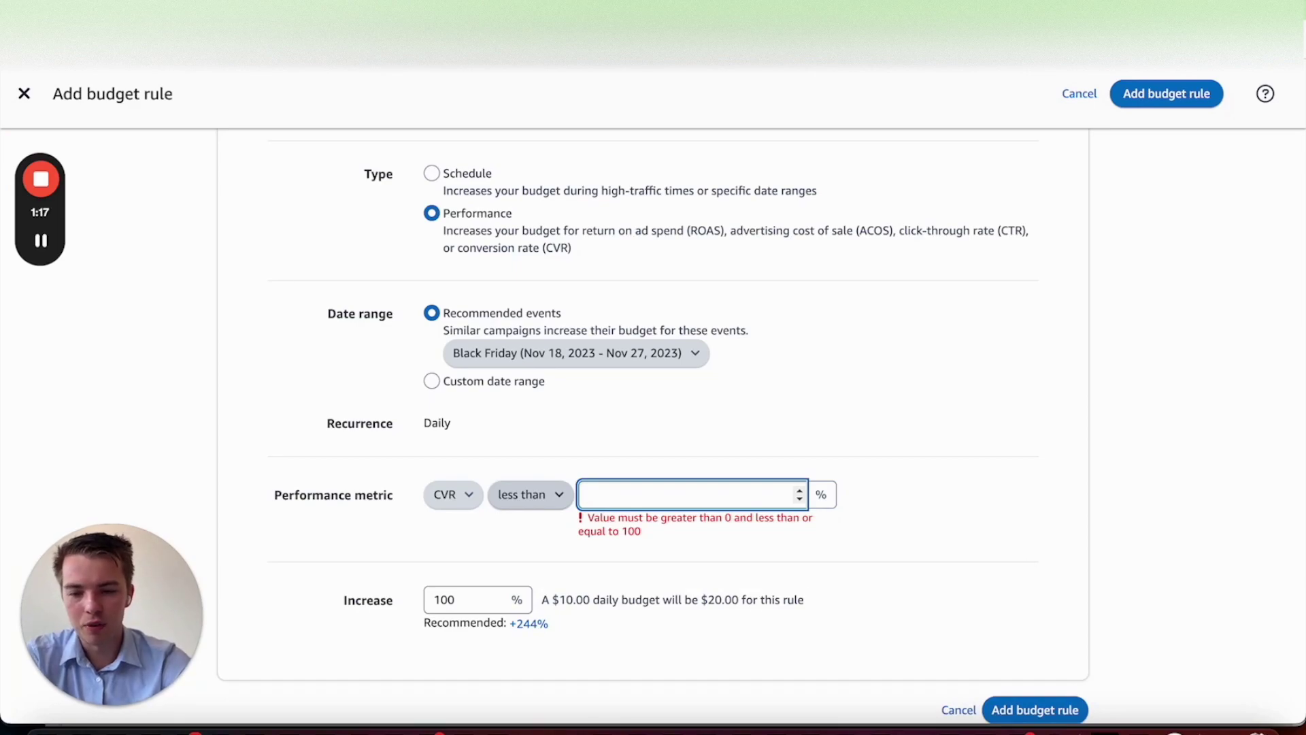
{"action": "type", "text": "40"}
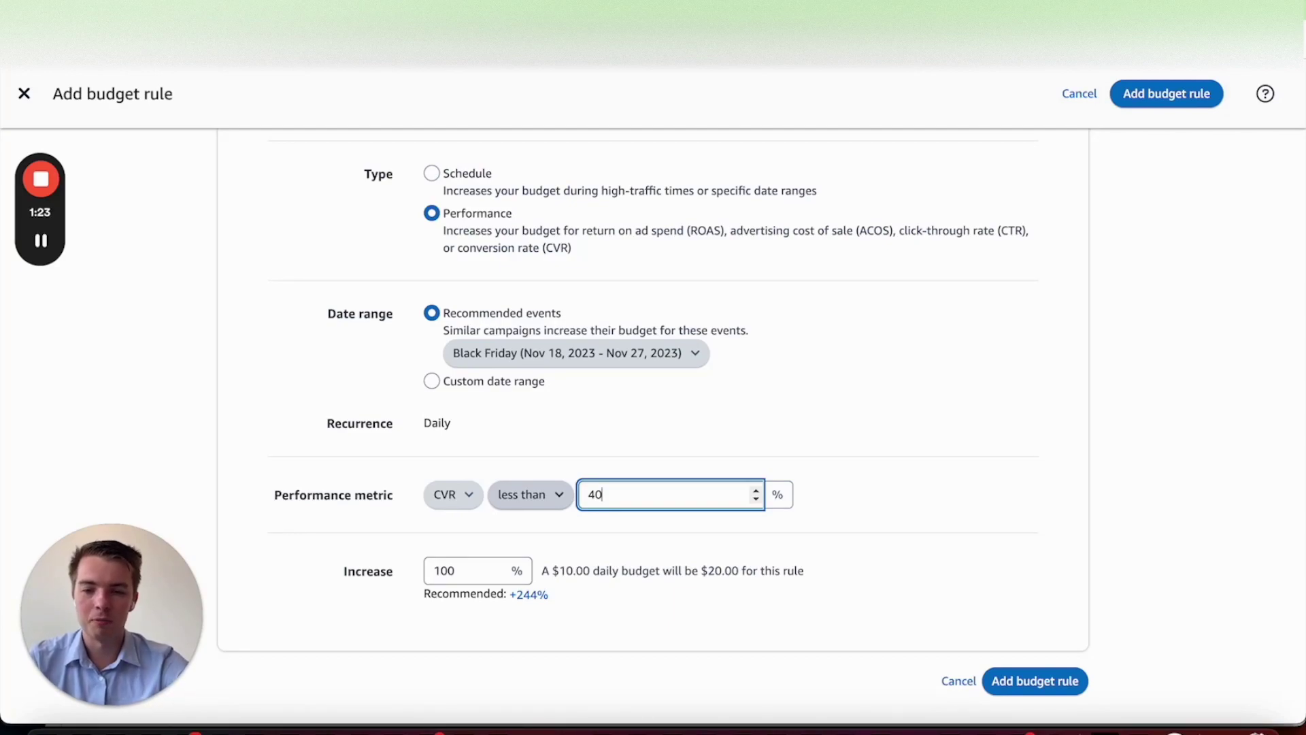
{"action": "left_click_drag", "start_coordinate": [466, 570], "coordinate": [401, 567]}
{"action": "key", "text": "BackSpace"}
{"action": "type", "text": "300"}
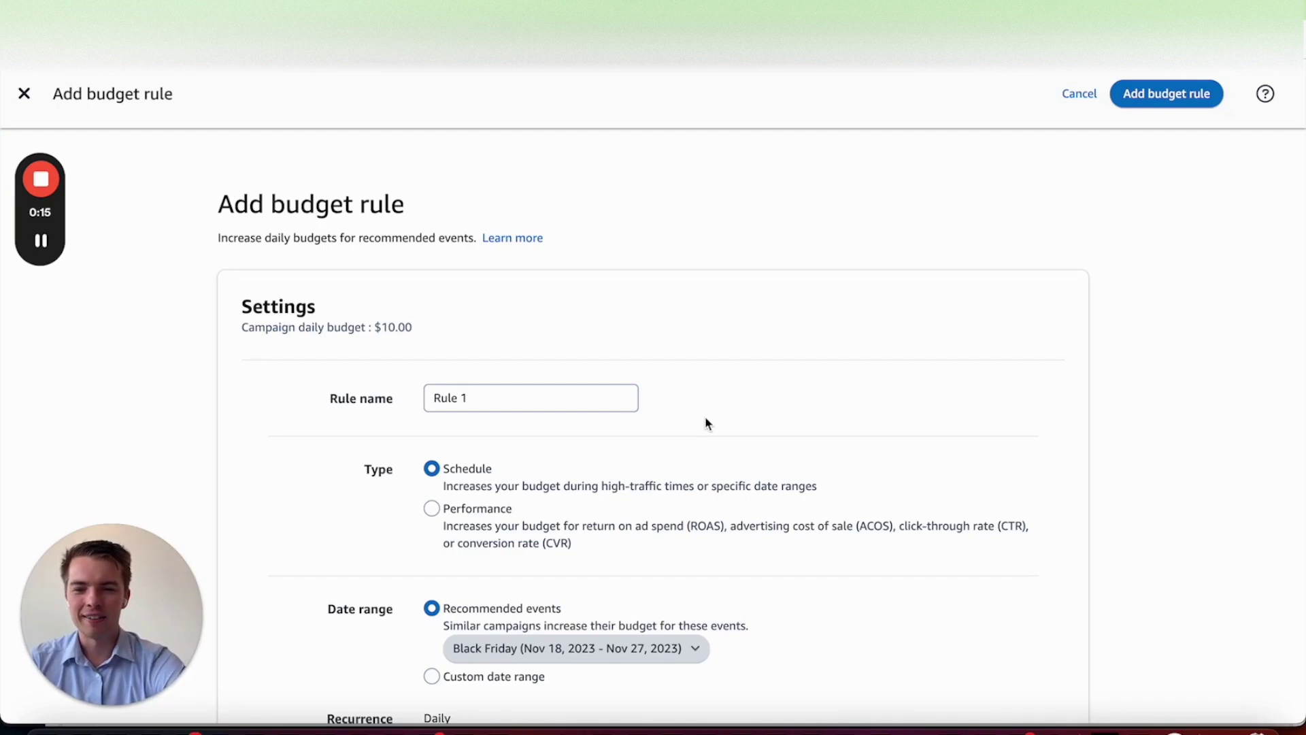
Review the recommended events (Black Friday, Christmas, New Years Eve), leaving Black Friday selected
{"action": "scroll", "coordinate": [707, 423], "scroll_direction": "down", "scroll_amount": 1}
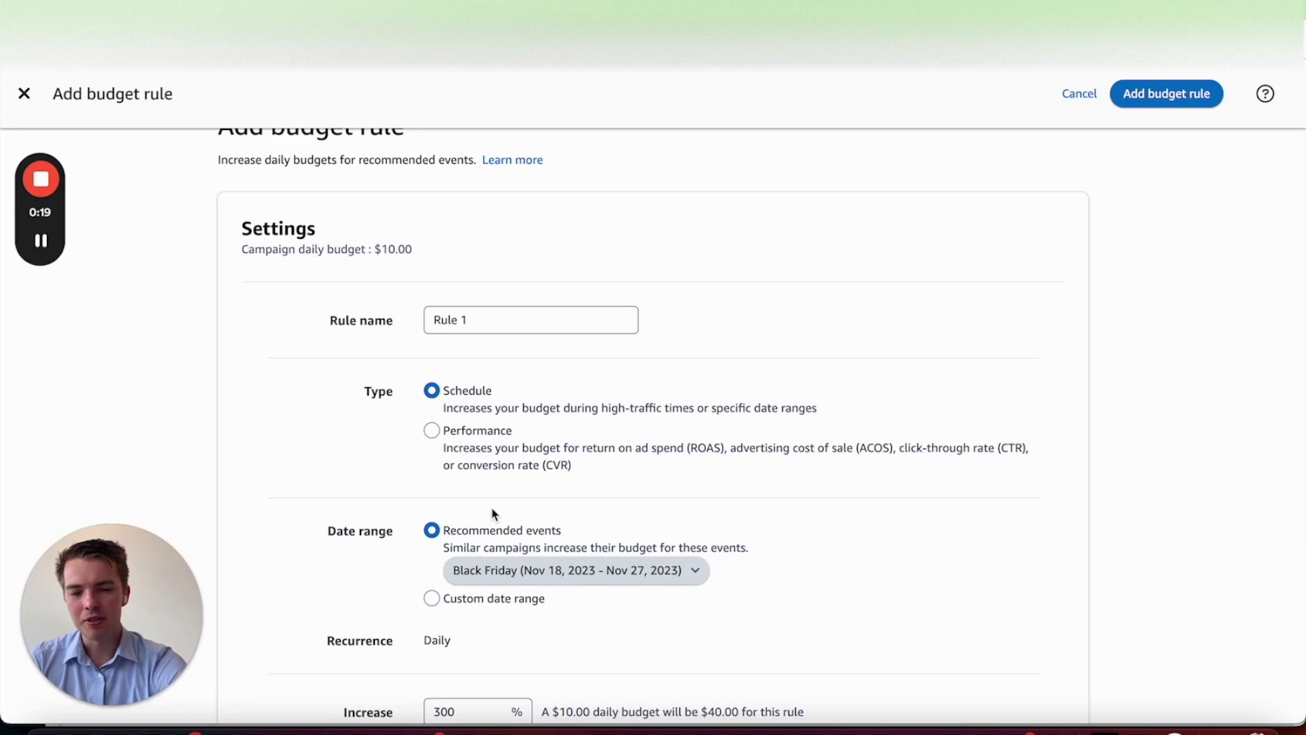
{"action": "left_click", "coordinate": [561, 574]}
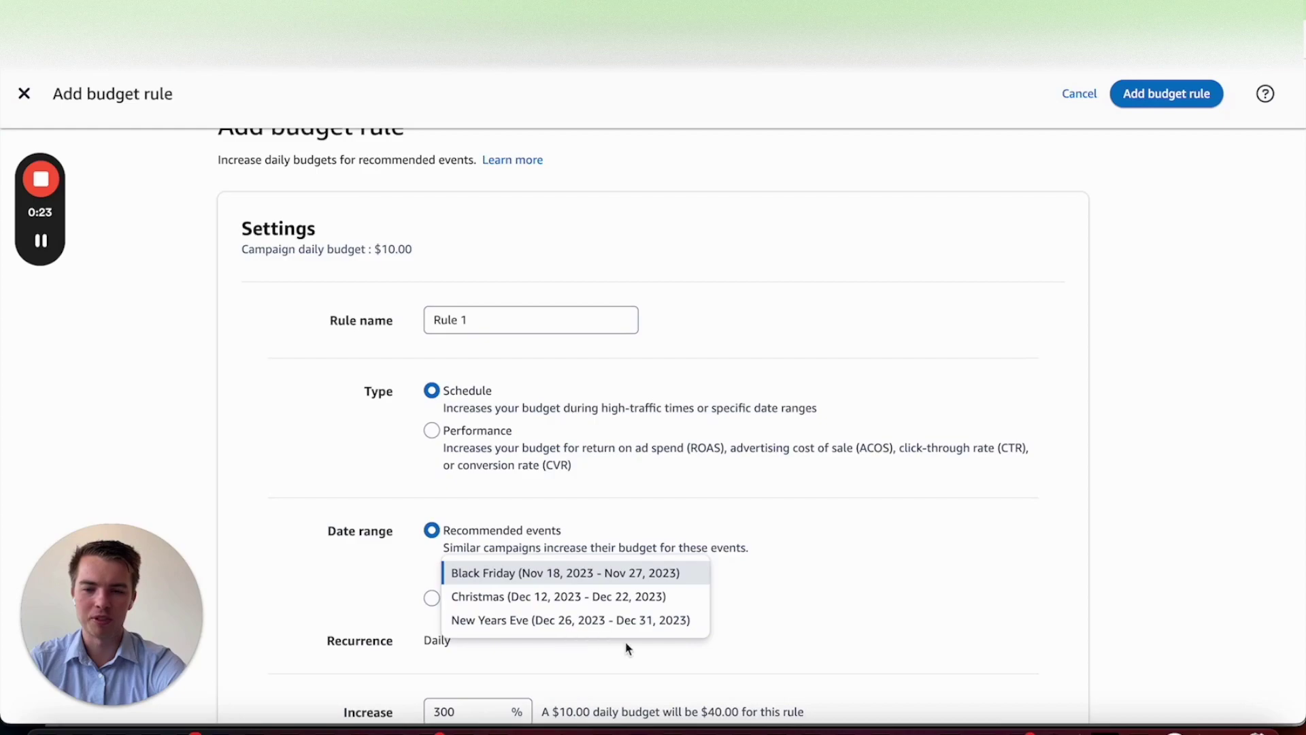
{"action": "left_click", "coordinate": [639, 682]}
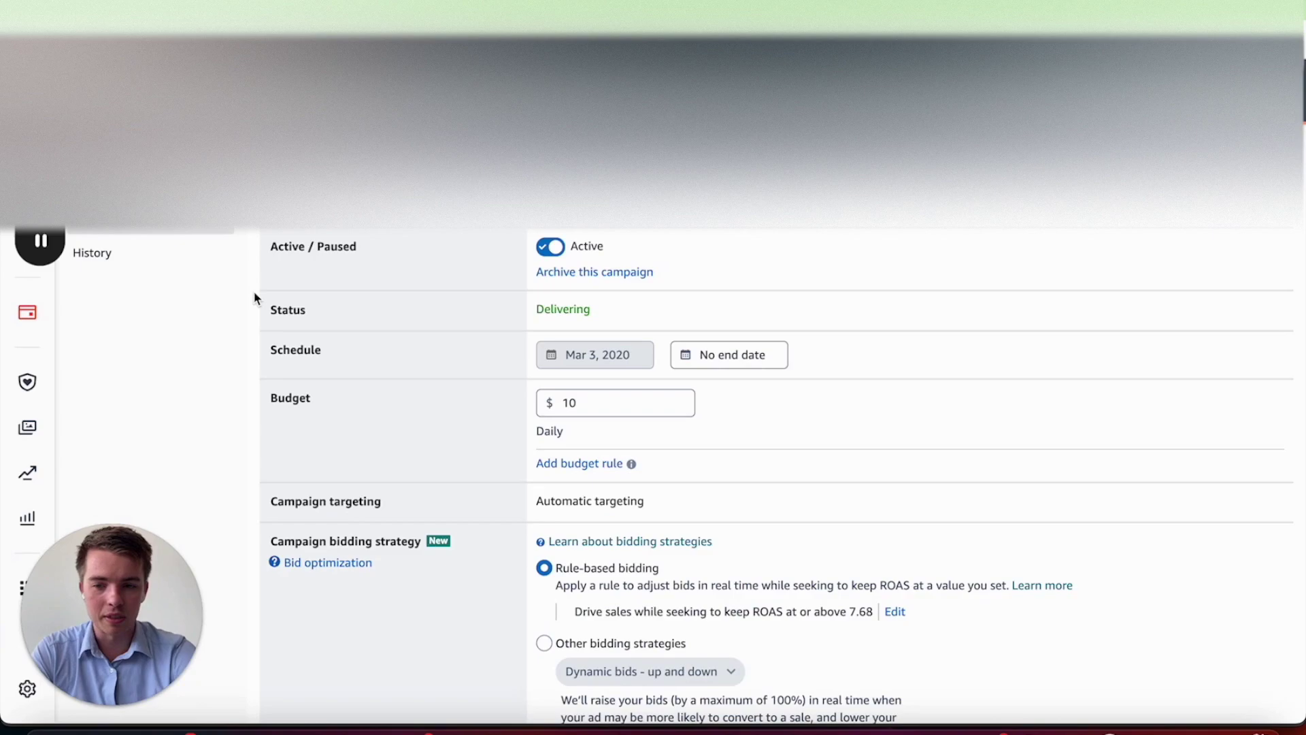
Add a bid schedule rule ending Nov 22, 2023 that repeats weekly on Fridays
{"action": "scroll", "coordinate": [254, 298], "scroll_direction": "down", "scroll_amount": 4}
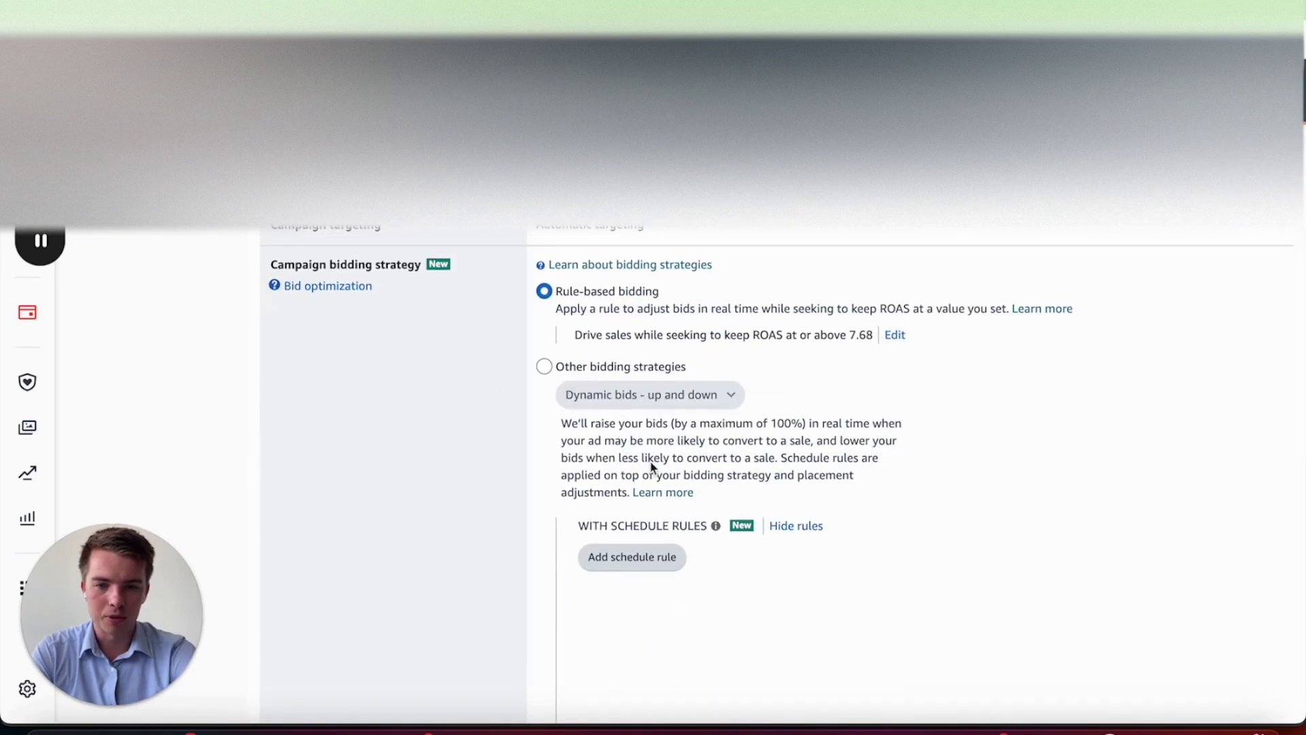
{"action": "left_click", "coordinate": [629, 559]}
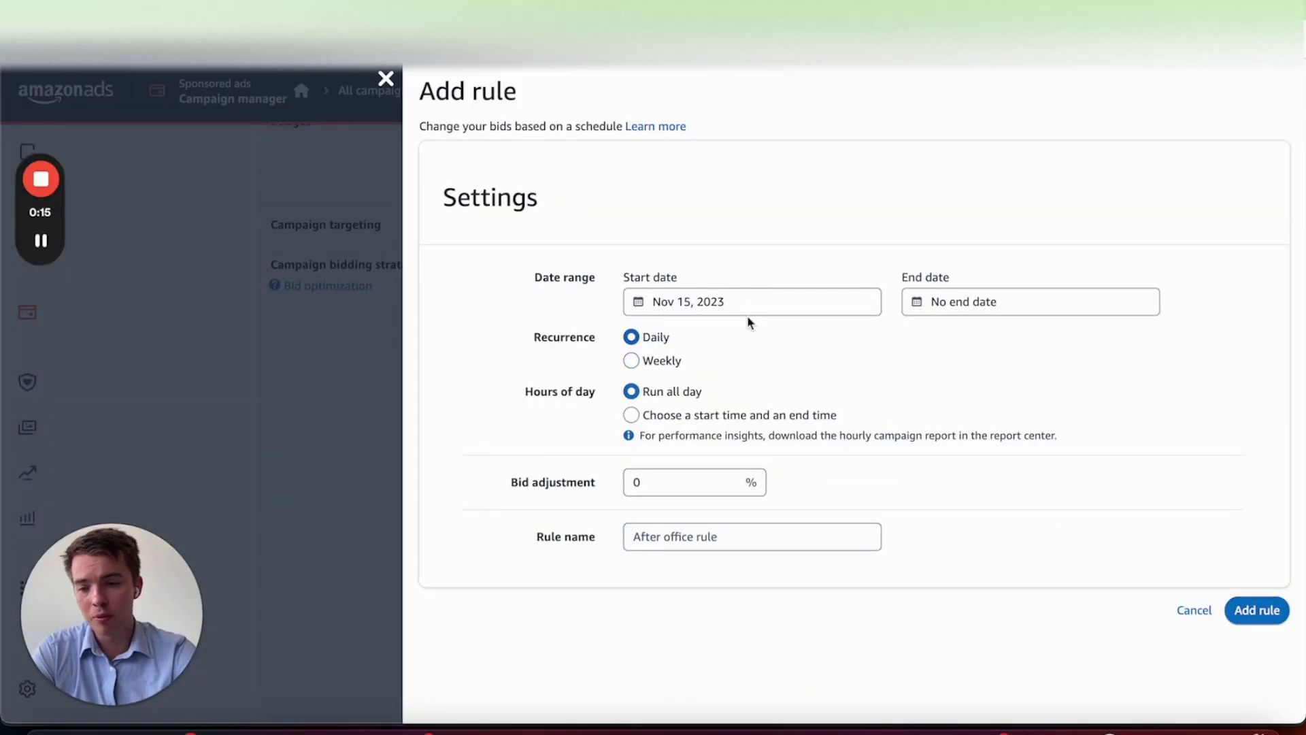
{"action": "left_click", "coordinate": [1084, 305]}
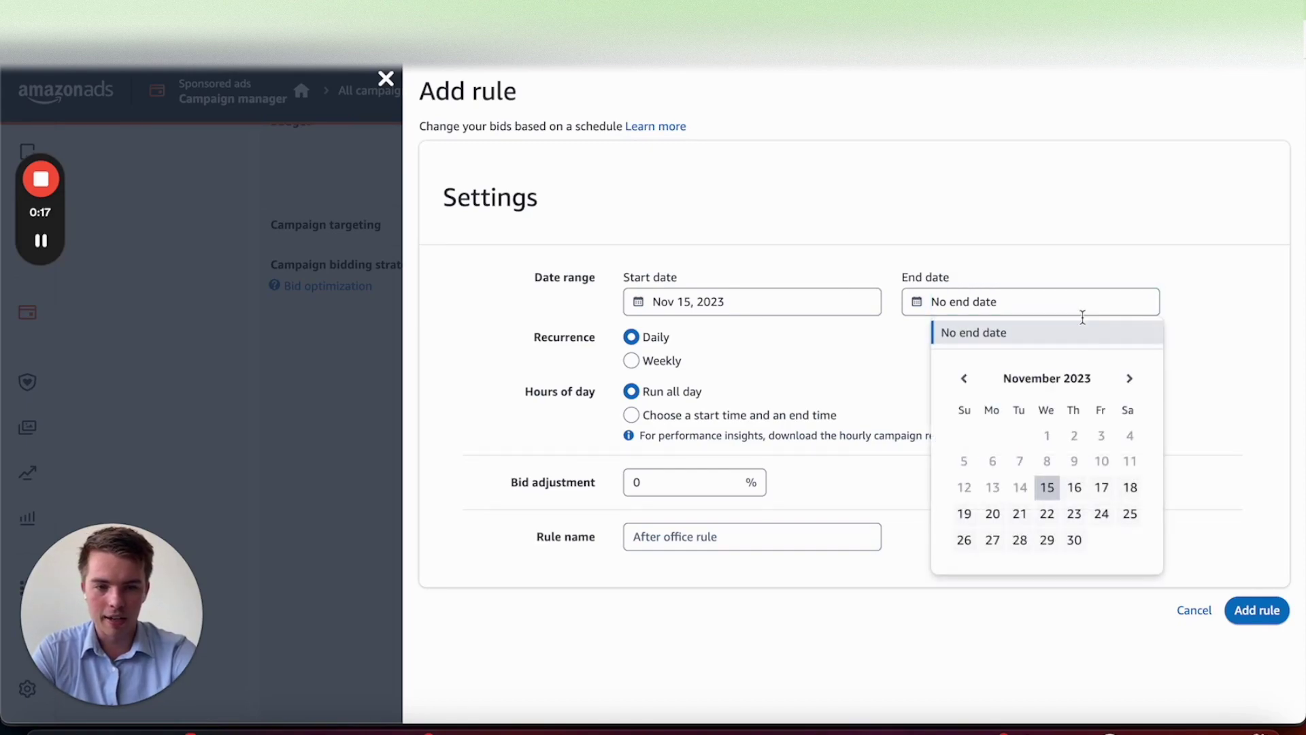
{"action": "left_click", "coordinate": [1047, 514]}
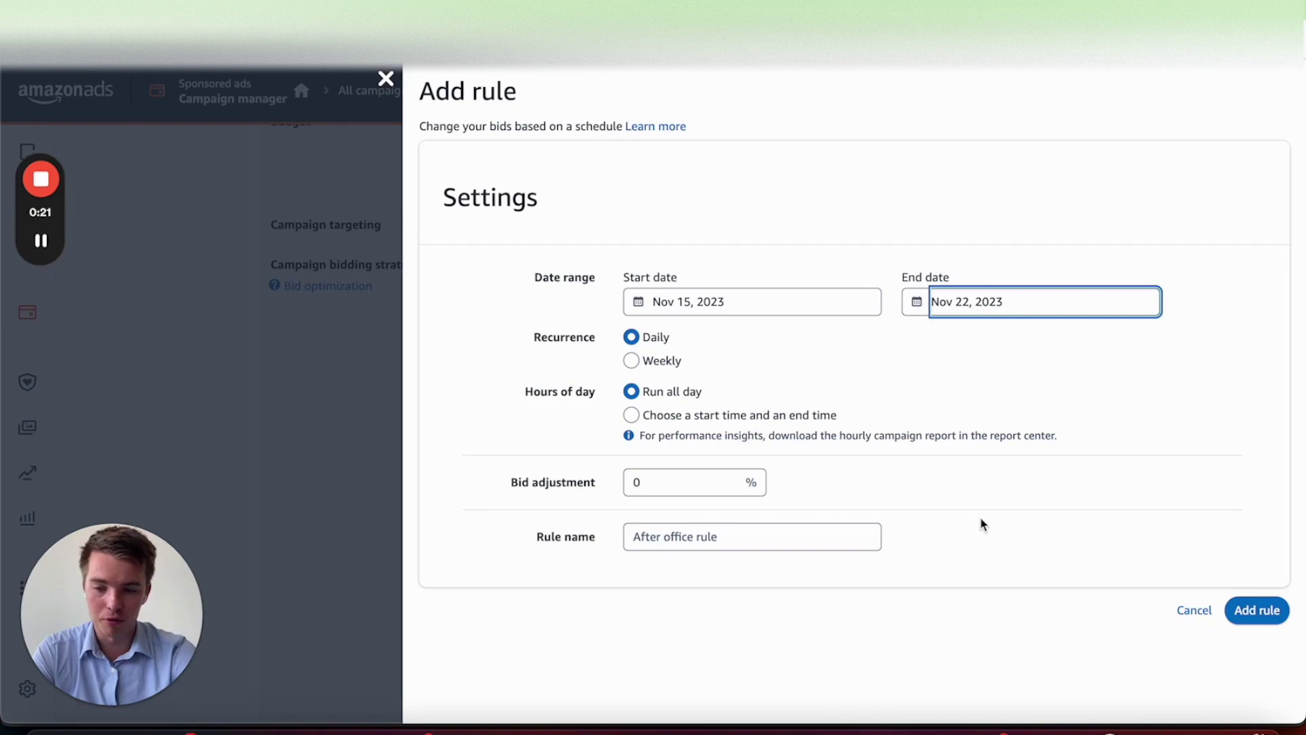
{"action": "left_click", "coordinate": [631, 360]}
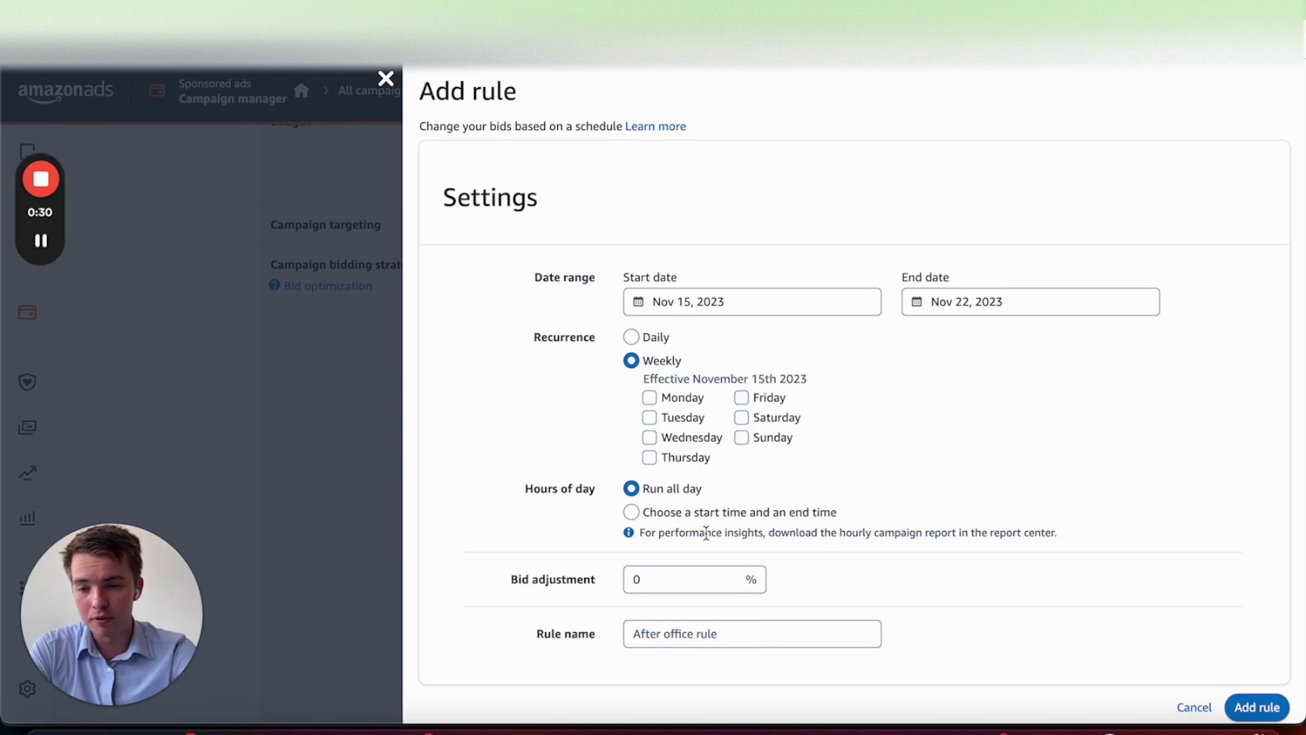
{"action": "left_click", "coordinate": [742, 397]}
Limit the rule to 4:00 AM–9:00 AM with a 100% bid adjustment
{"action": "left_click", "coordinate": [631, 511]}
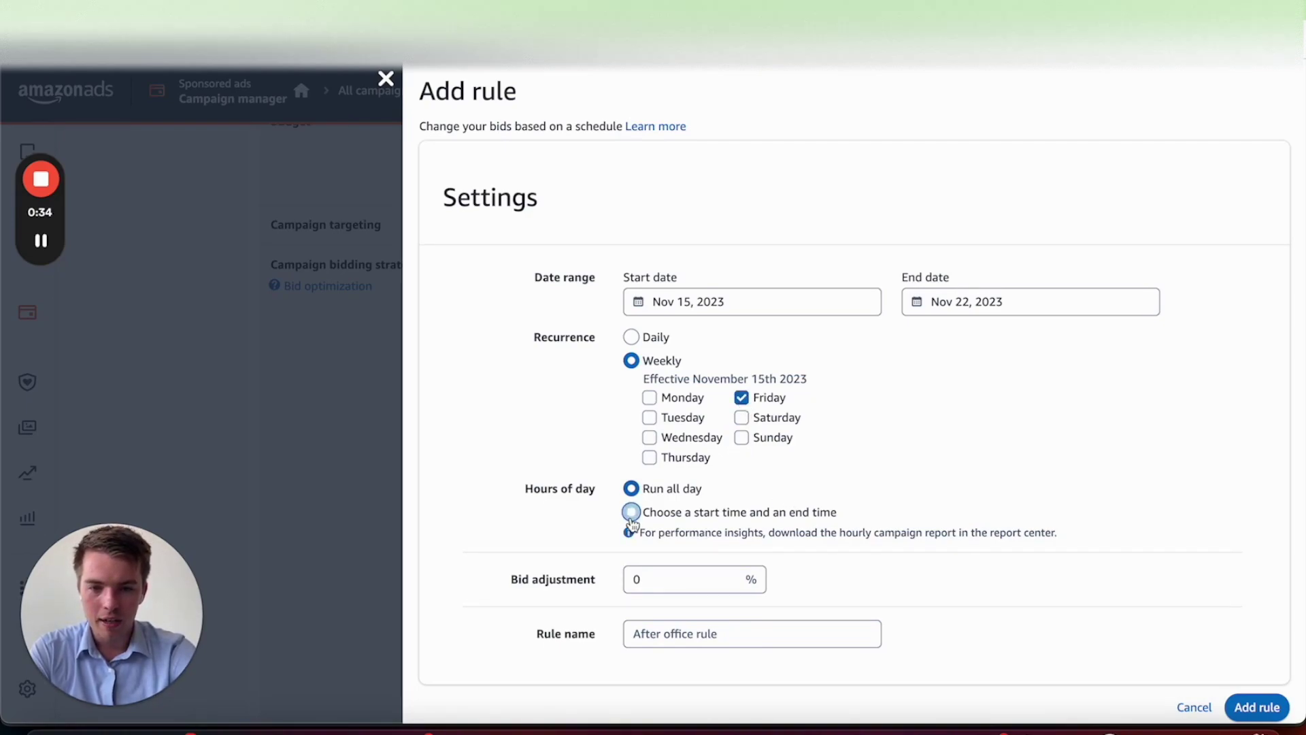
{"action": "left_click", "coordinate": [700, 562]}
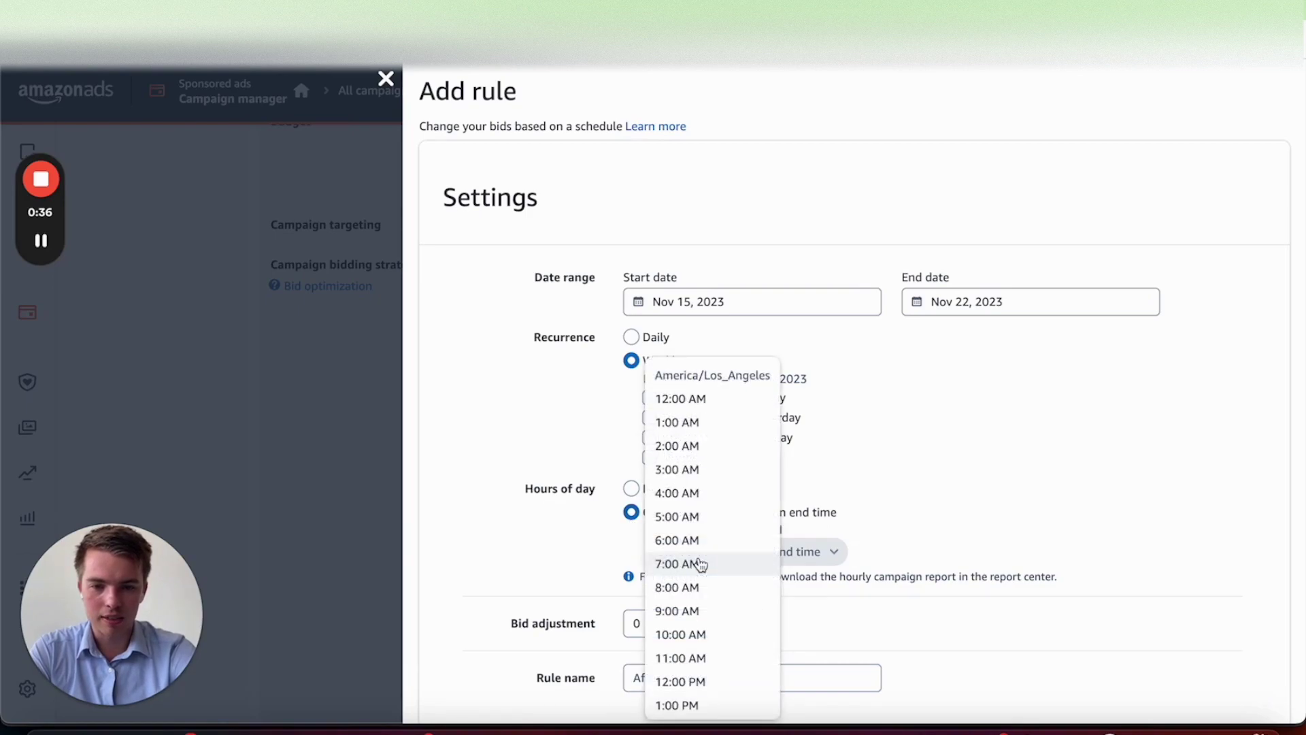
{"action": "left_click", "coordinate": [700, 494]}
{"action": "left_click", "coordinate": [800, 562]}
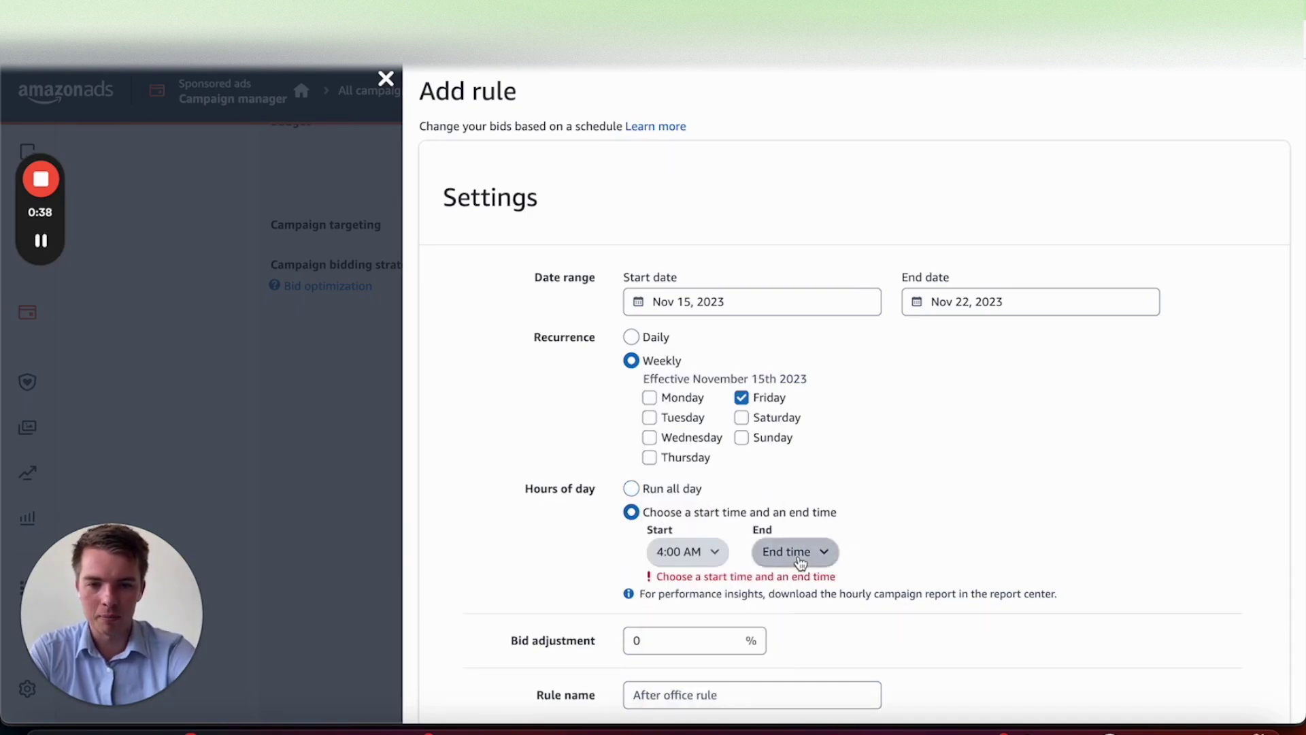
{"action": "left_click", "coordinate": [808, 492]}
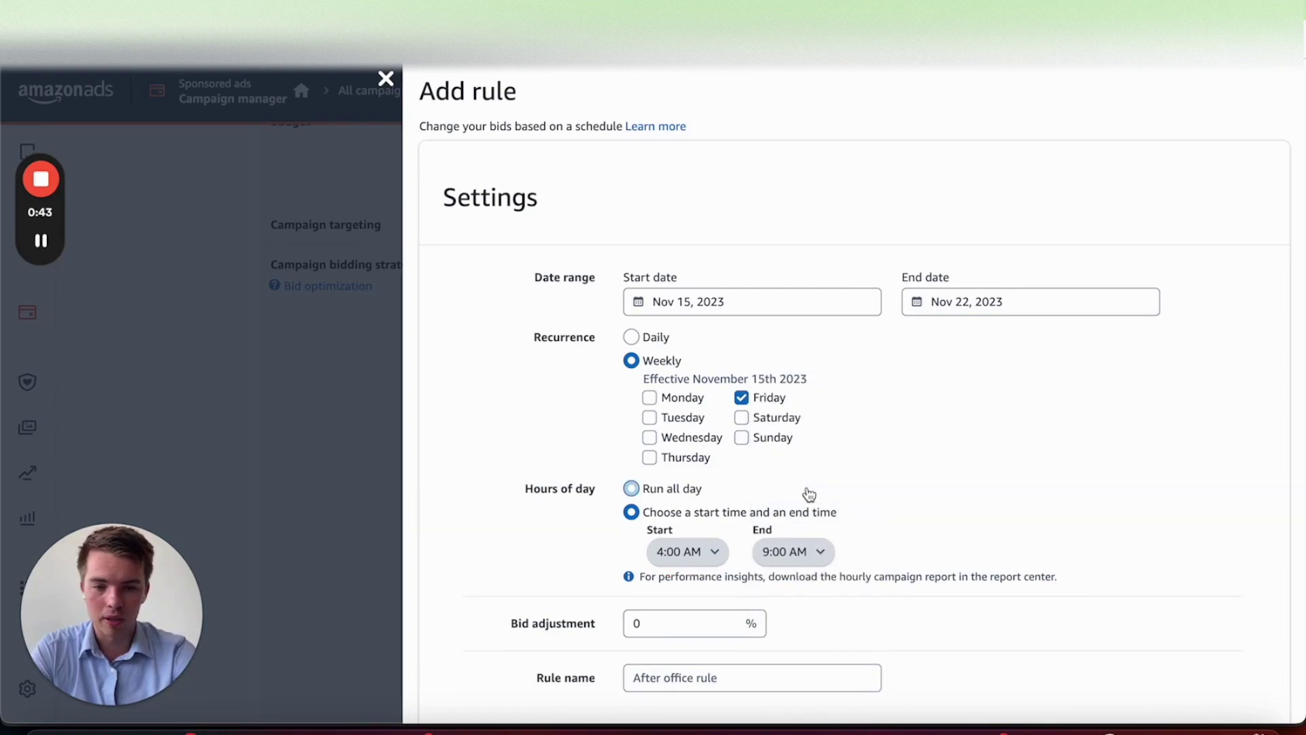
{"action": "left_click", "coordinate": [674, 623]}
{"action": "key", "text": "BackSpace"}
{"action": "type", "text": "100"}
{"action": "left_click", "coordinate": [909, 607]}
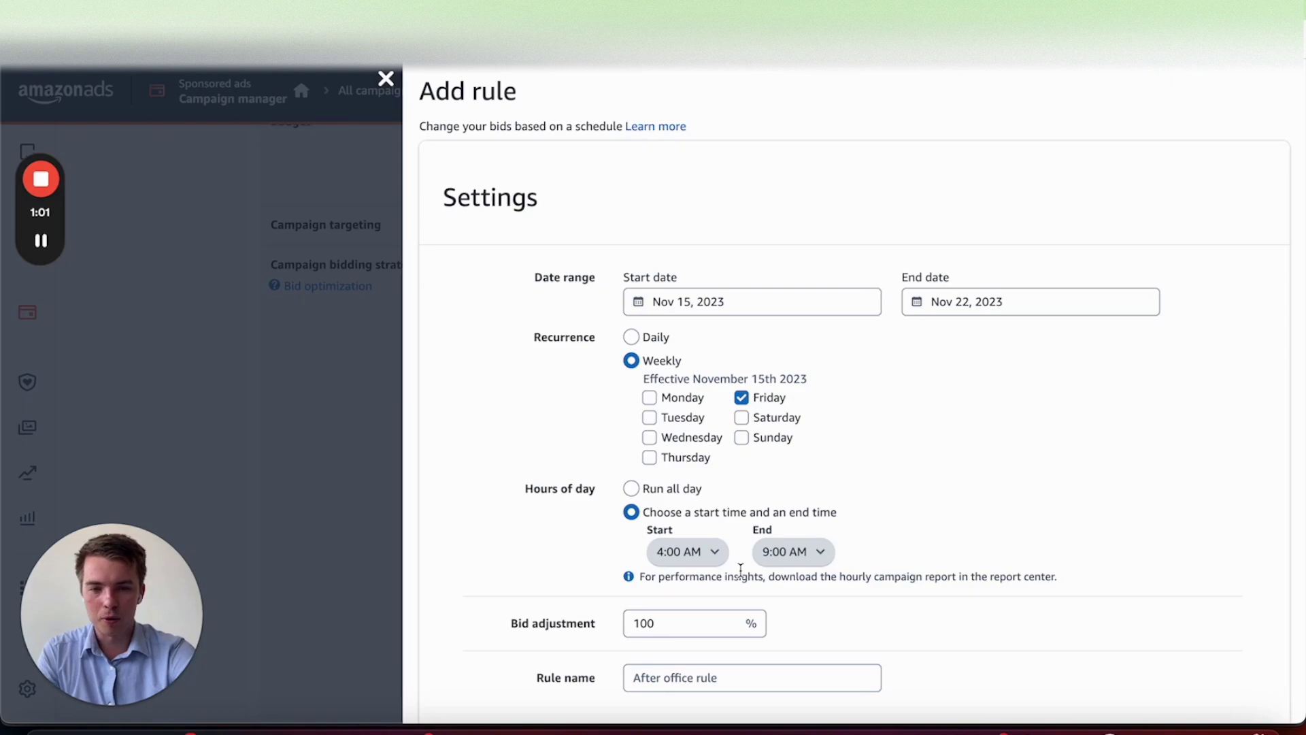
Type 'bid' as the rule name, then erase it so the rule stays unnamed
{"action": "scroll", "coordinate": [741, 569], "scroll_direction": "down", "scroll_amount": 1}
{"action": "left_click", "coordinate": [714, 618]}
{"action": "type", "text": "bid"}
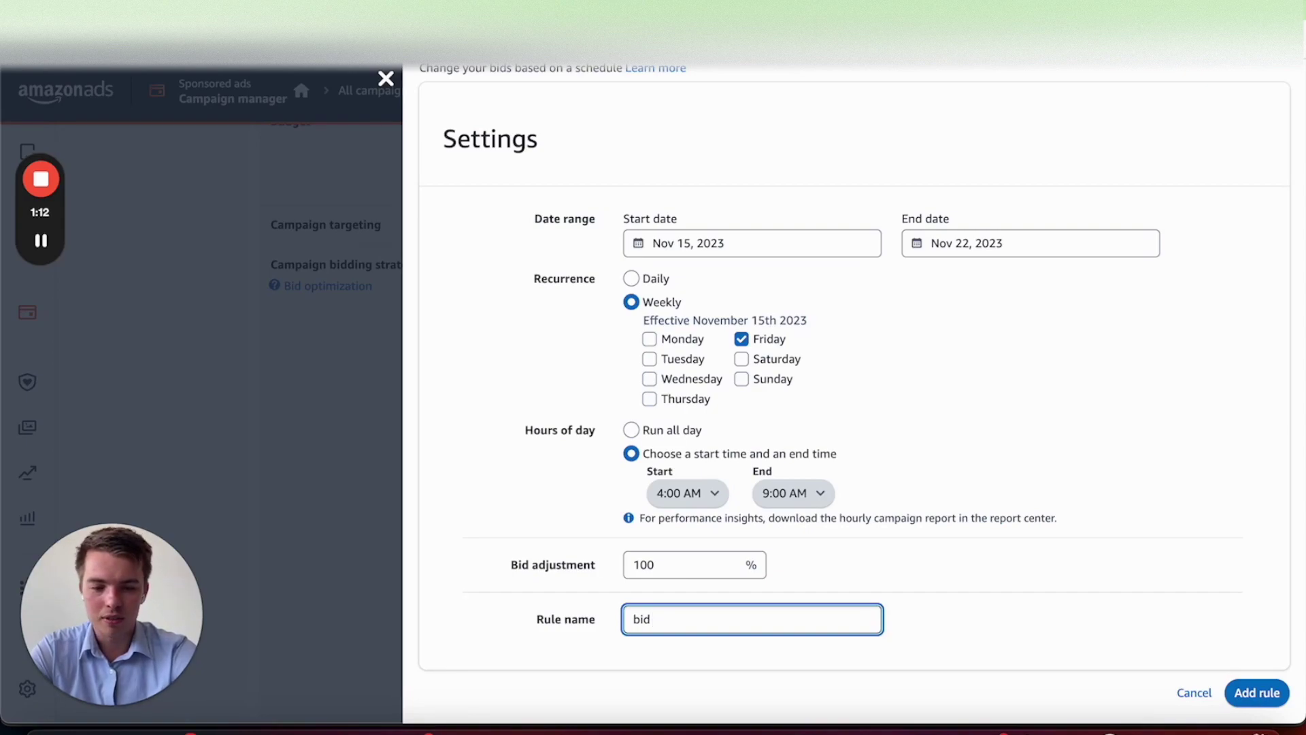
{"action": "key", "text": "BackSpace"}
{"action": "key", "text": "BackSpace"}
{"action": "key", "text": "BackSpace"}
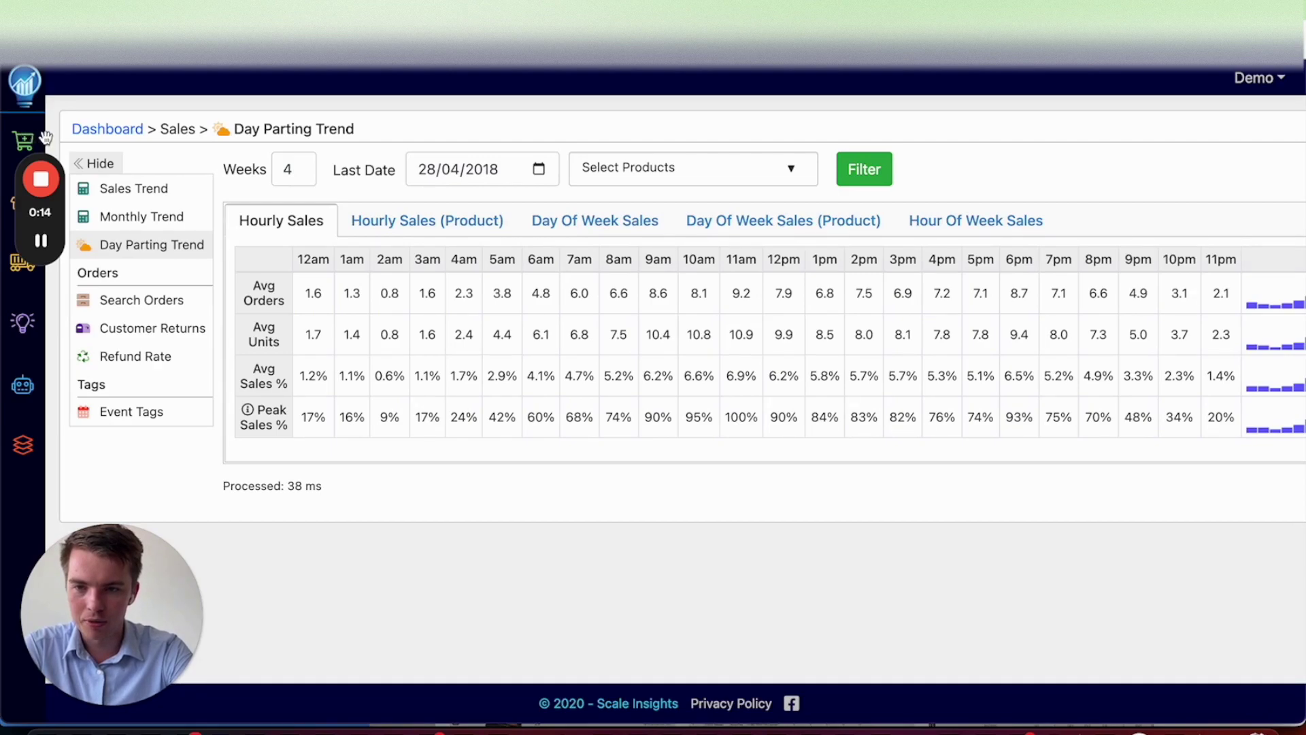
{"action": "left_click", "coordinate": [108, 129]}
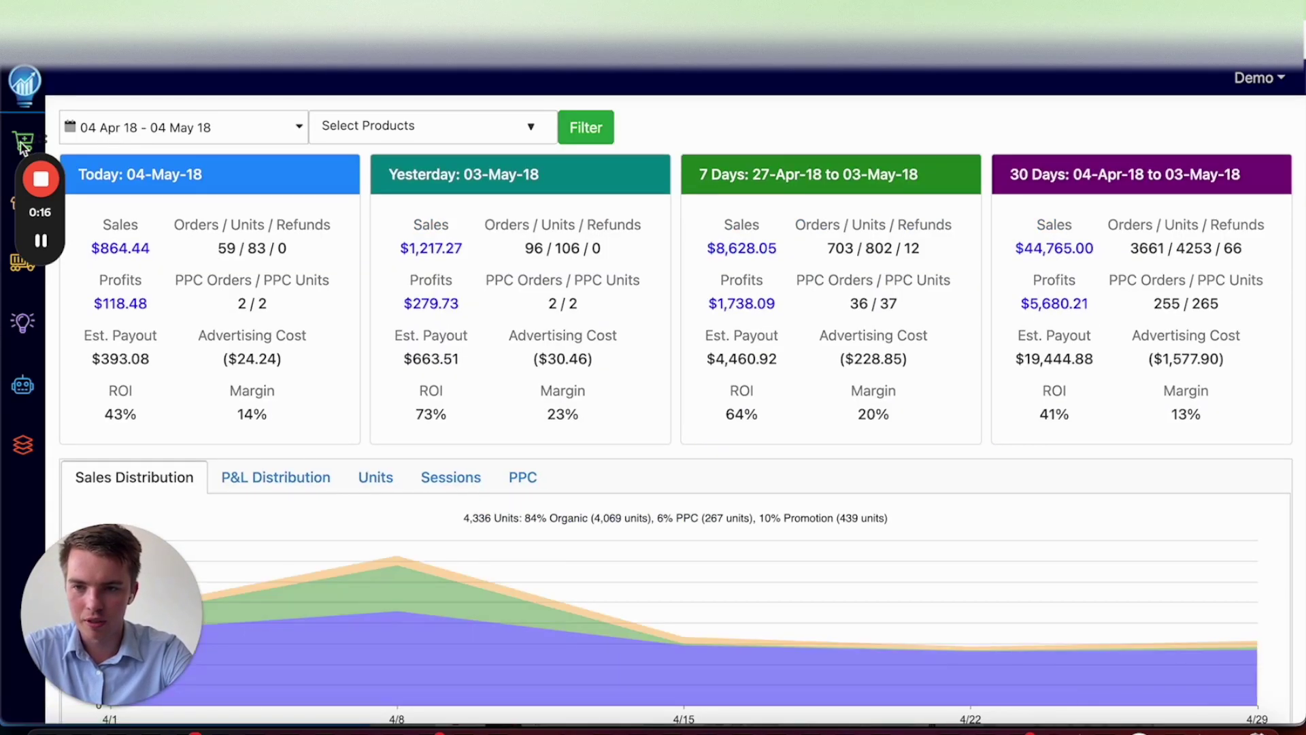
{"action": "mouse_move", "coordinate": [22, 142]}
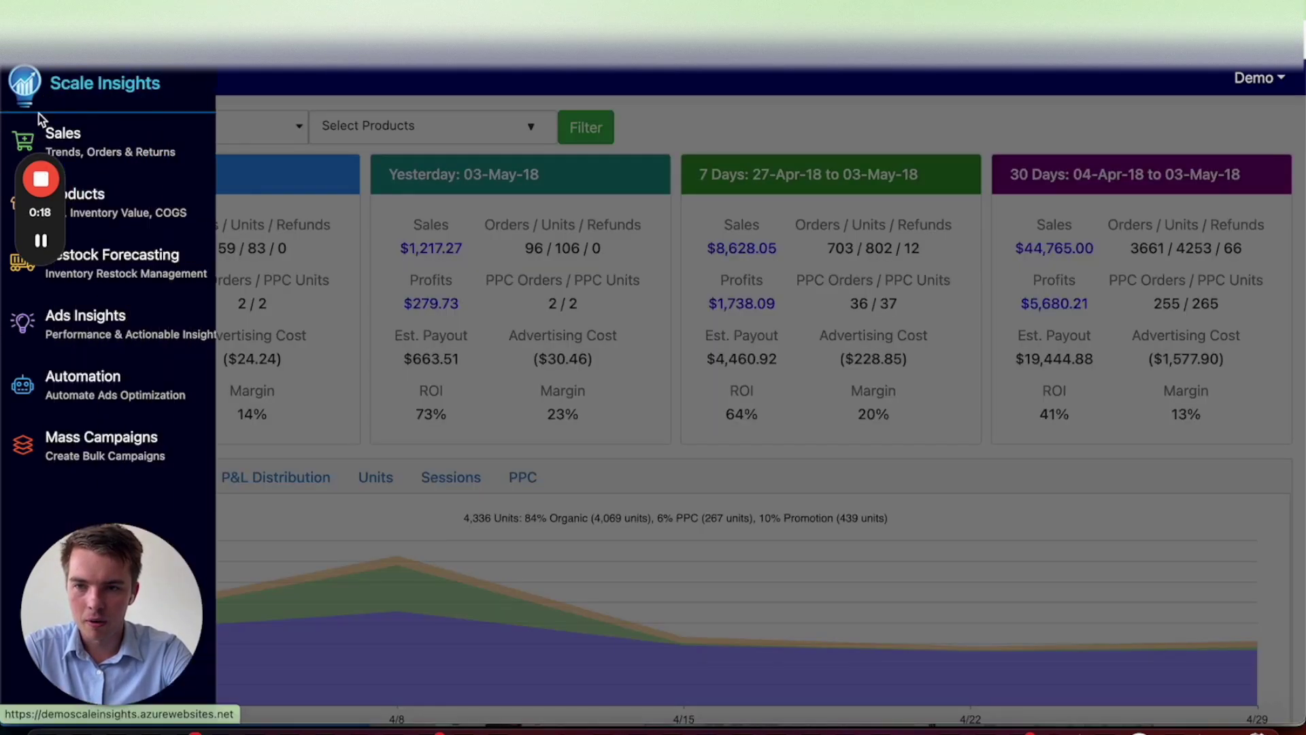
{"action": "left_click", "coordinate": [119, 154]}
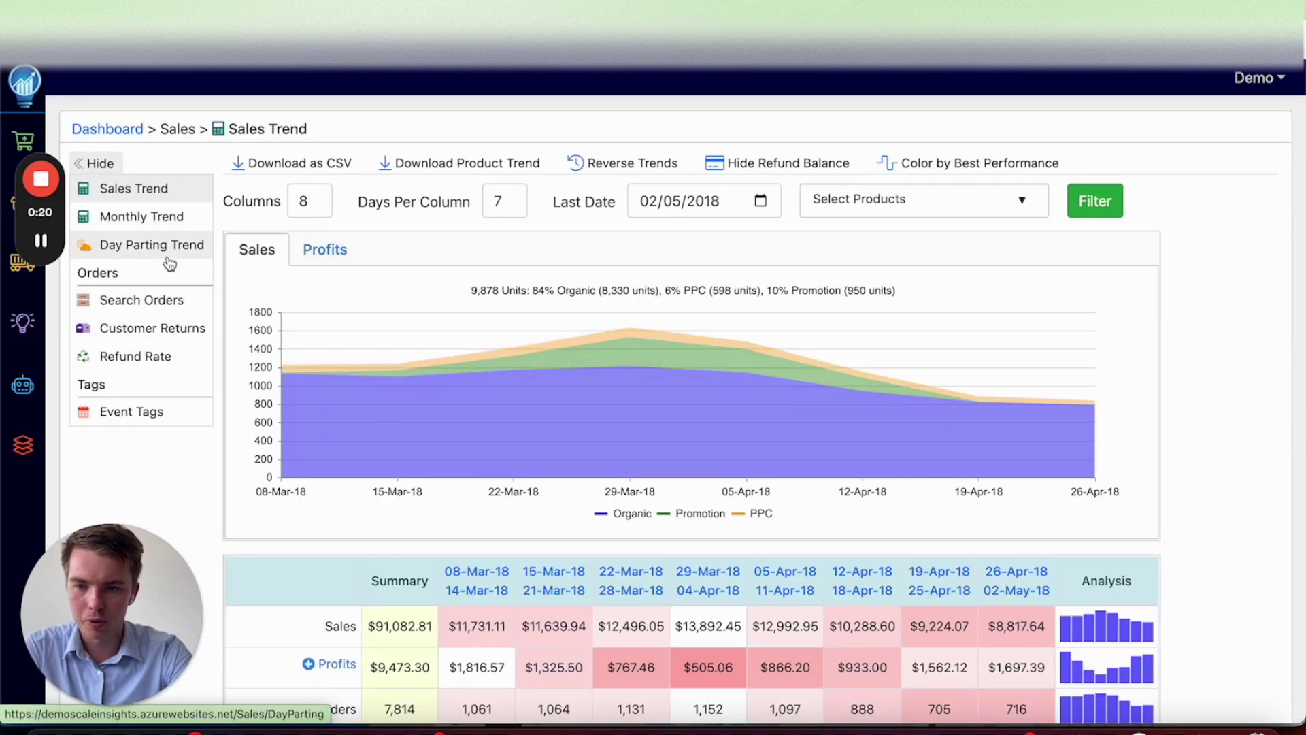
{"action": "left_click", "coordinate": [165, 253]}
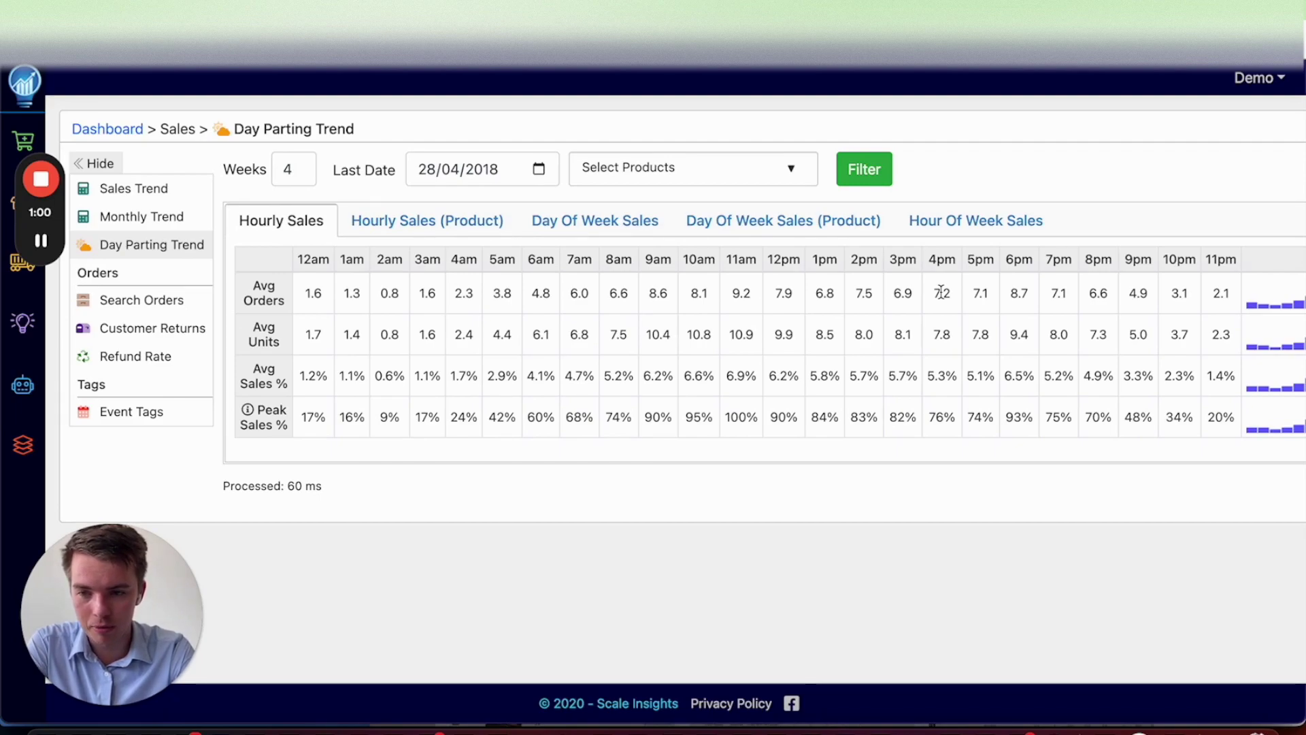
In Automation > Day Parting Rule, select [ASIN 123] - Optimum Hours and start a new rule
{"action": "mouse_move", "coordinate": [81, 95]}
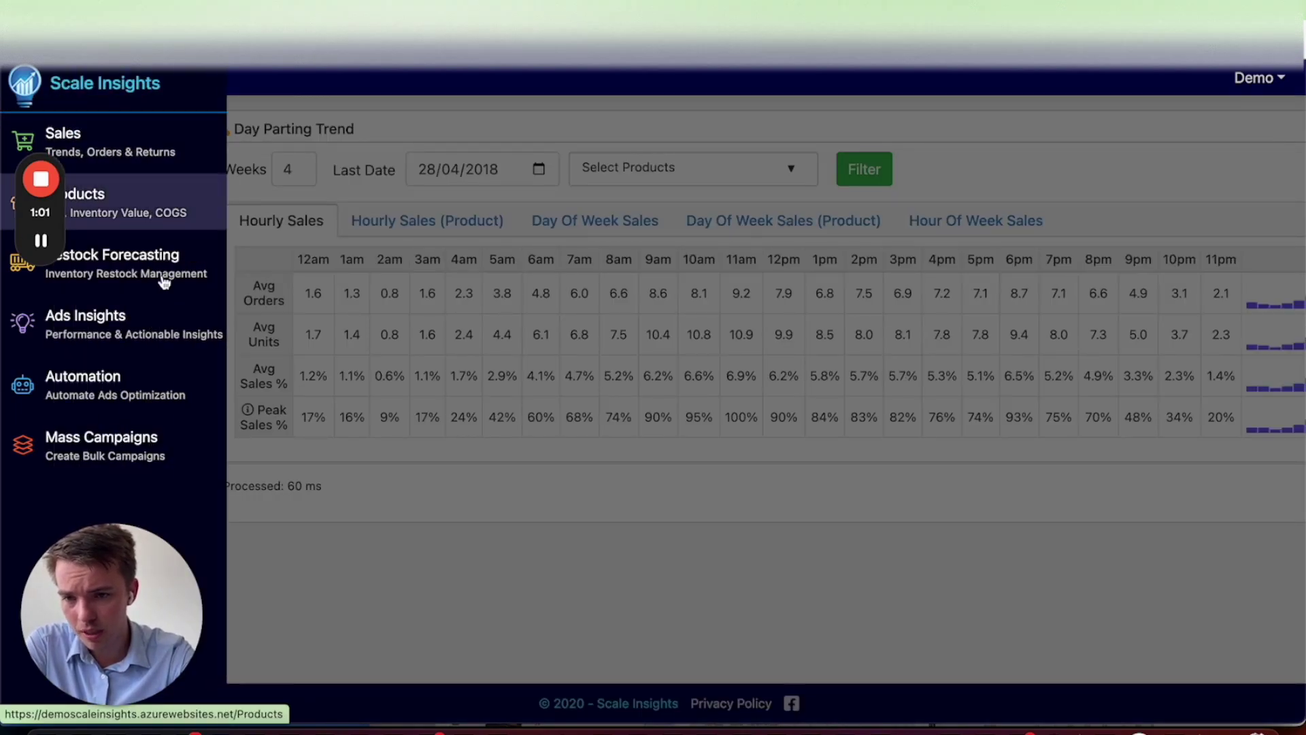
{"action": "left_click", "coordinate": [148, 376]}
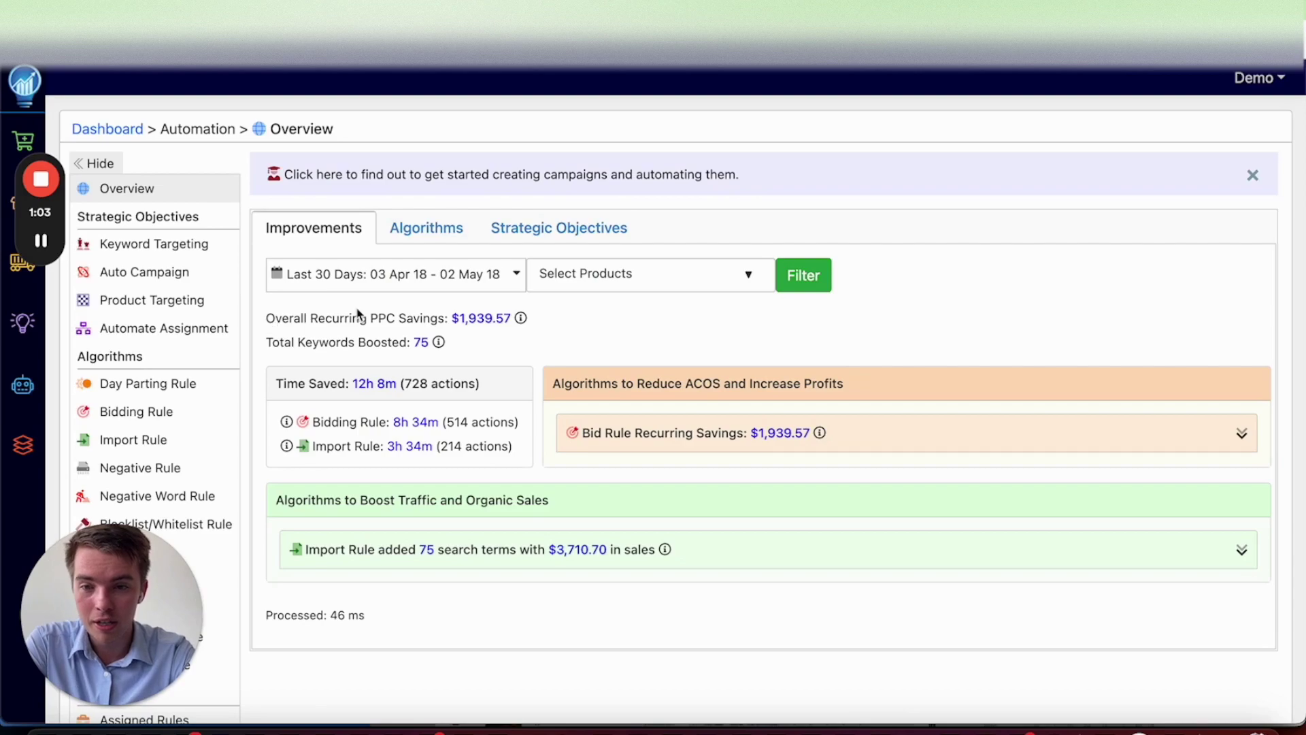
{"action": "scroll", "coordinate": [172, 403], "scroll_direction": "down", "scroll_amount": 1}
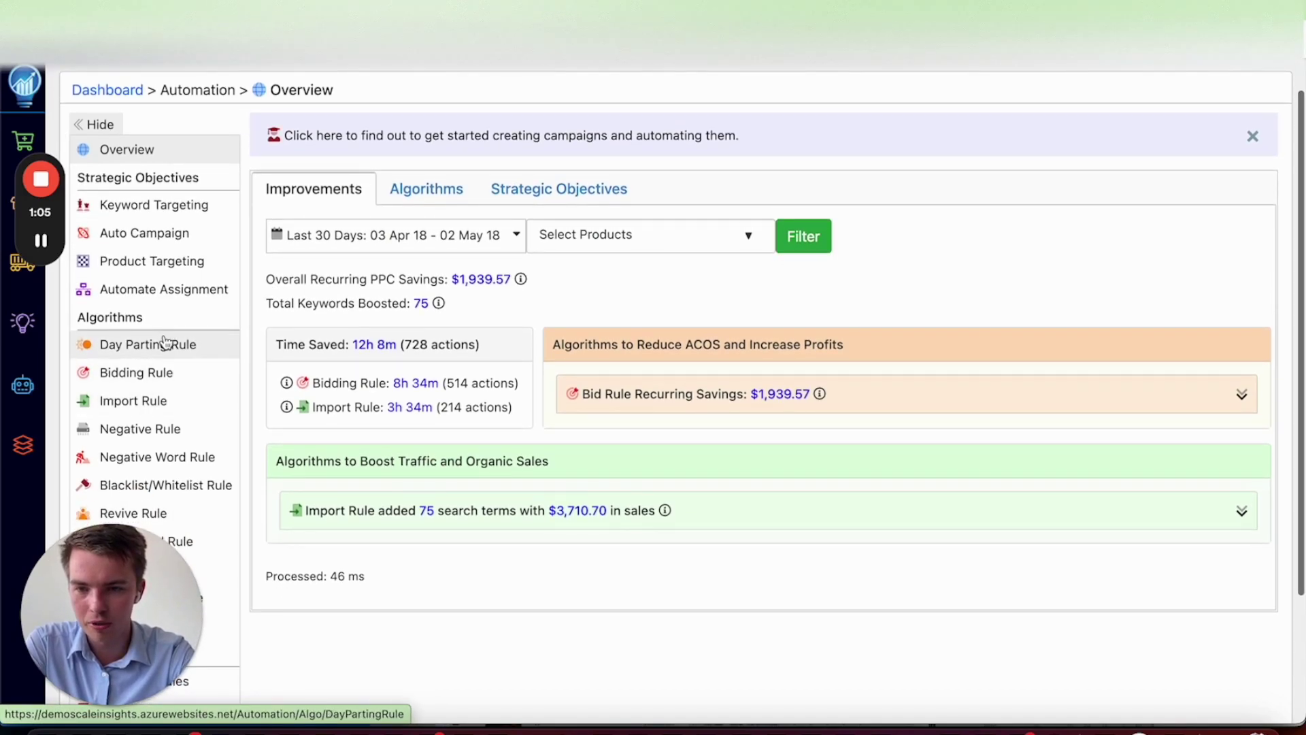
{"action": "left_click", "coordinate": [166, 345]}
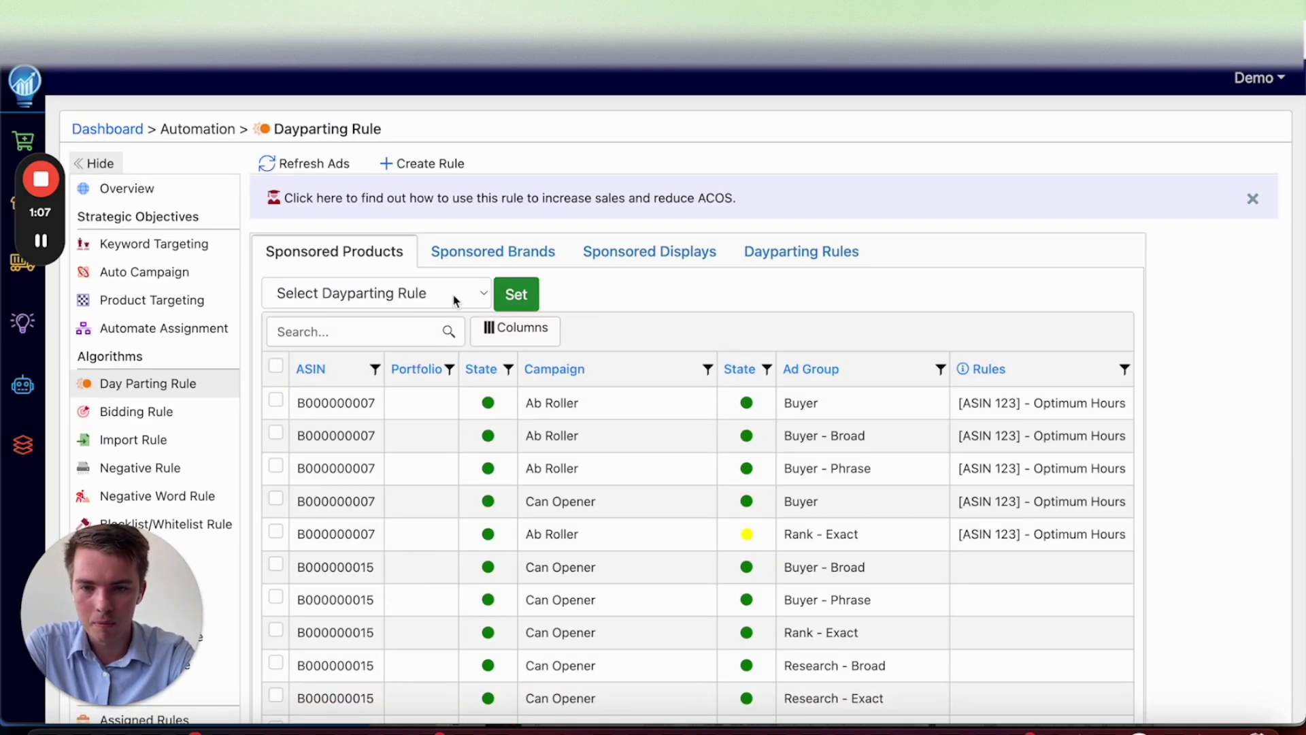
{"action": "left_click", "coordinate": [414, 295]}
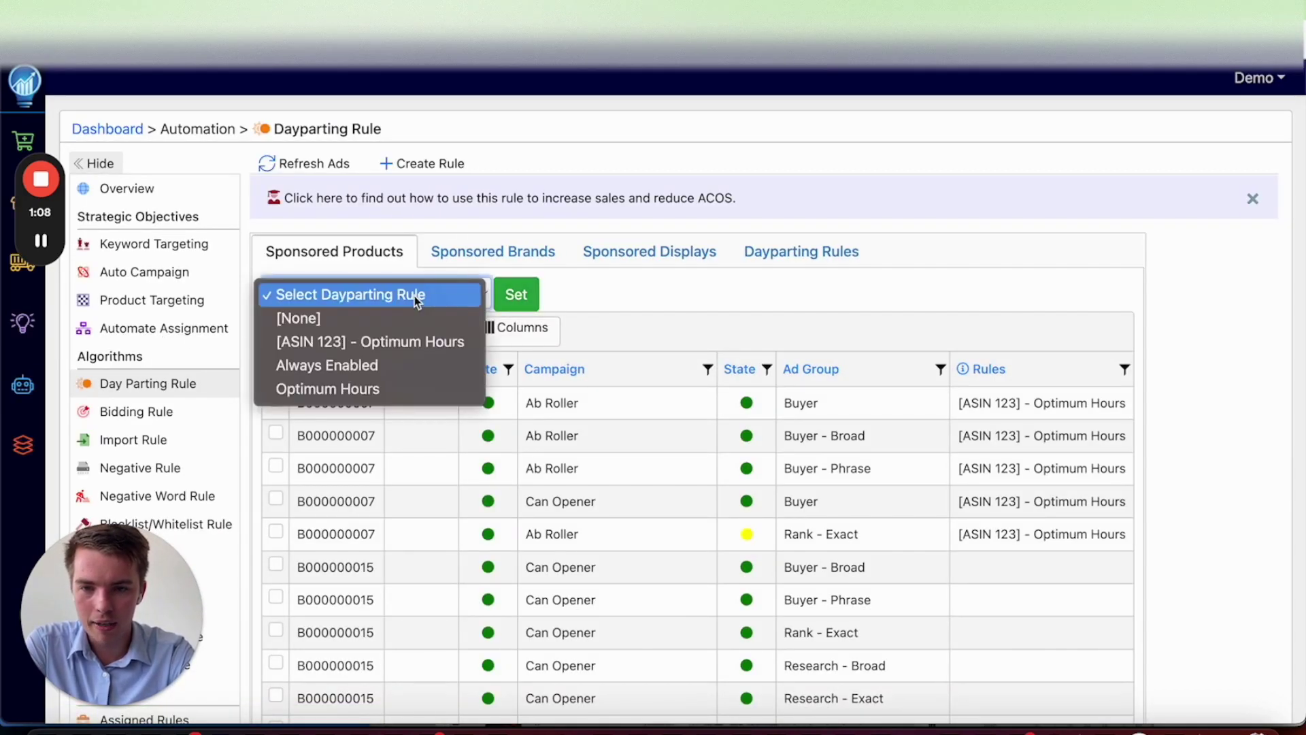
{"action": "left_click", "coordinate": [415, 343]}
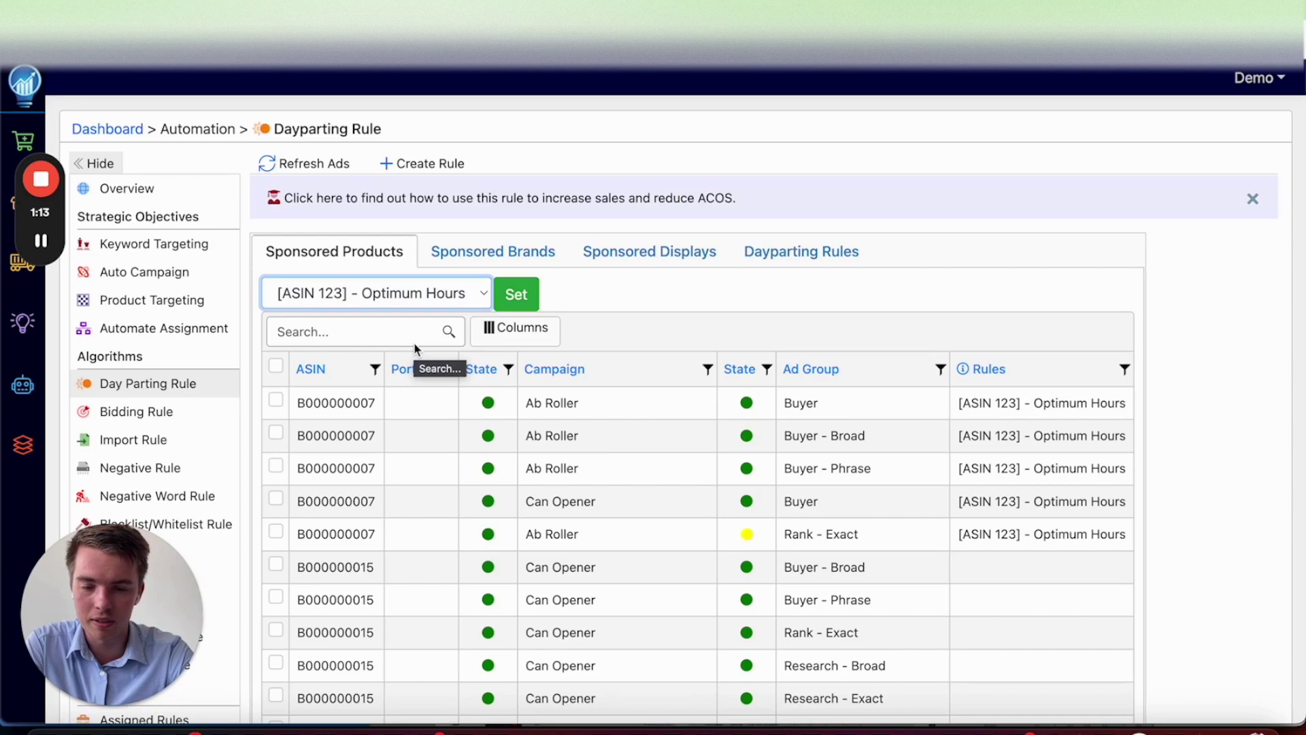
{"action": "left_click", "coordinate": [408, 164]}
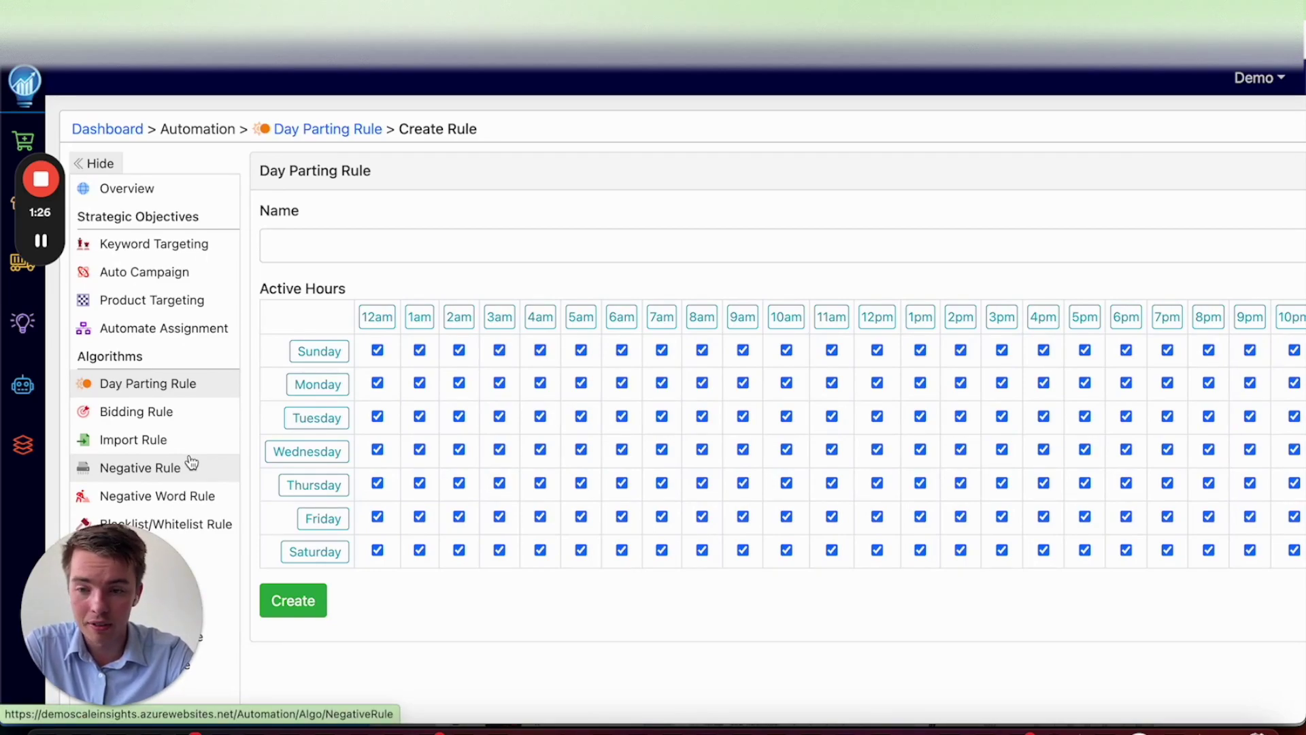
Scroll across the Active Hours grid, then go back to the Dashboard without saving
{"action": "scroll", "coordinate": [605, 430], "scroll_direction": "right", "scroll_amount": 3}
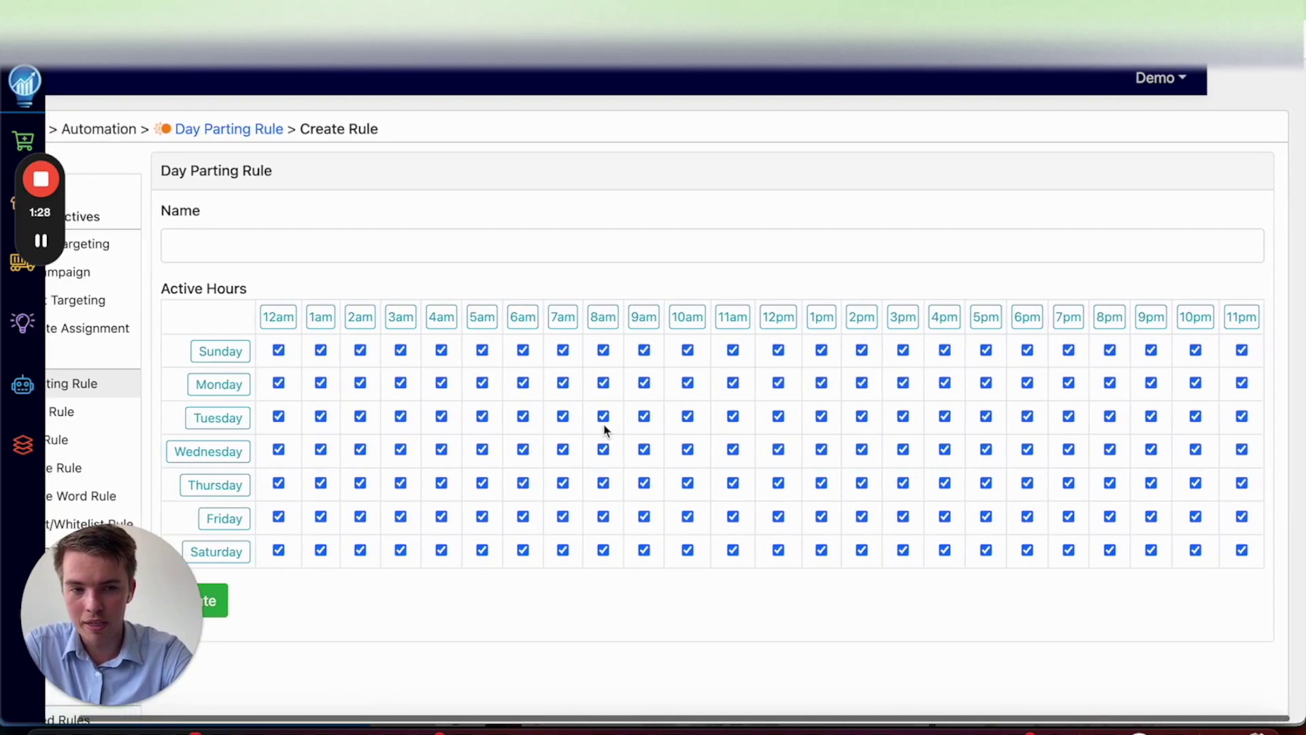
{"action": "scroll", "coordinate": [605, 430], "scroll_direction": "left", "scroll_amount": 3}
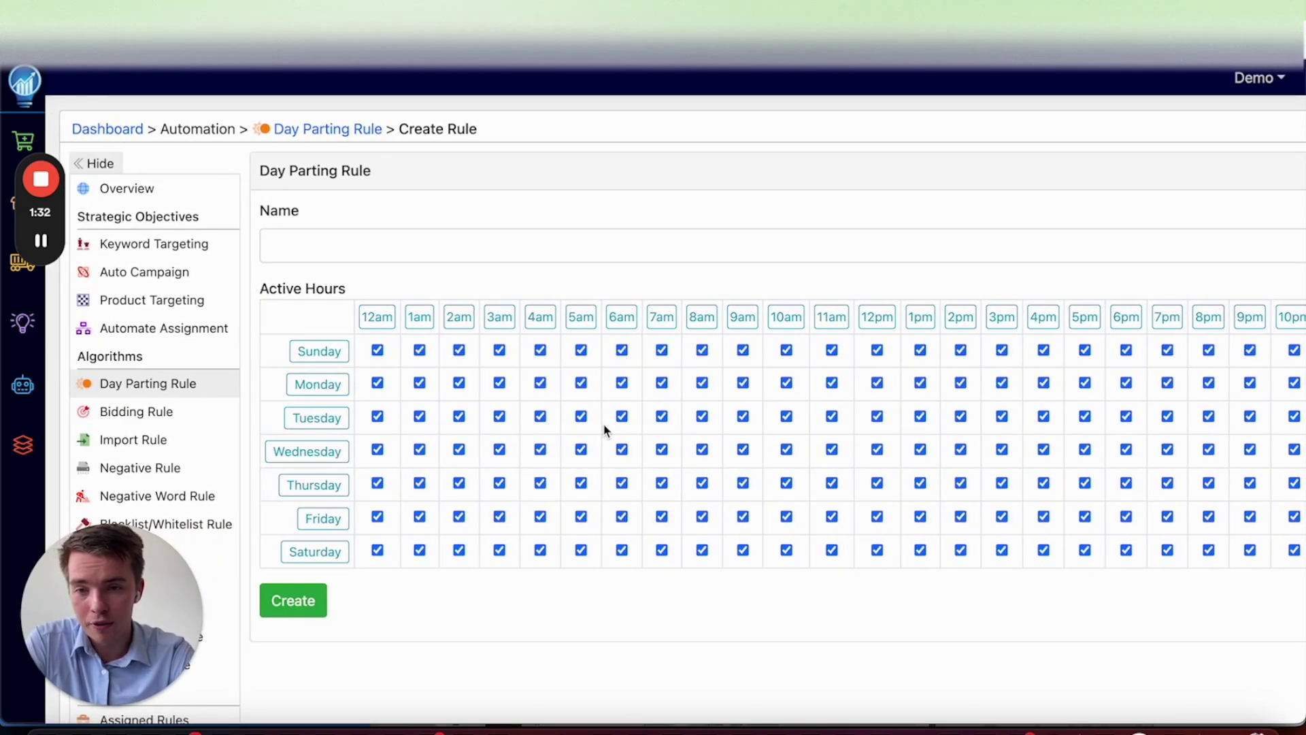
{"action": "left_click", "coordinate": [111, 134]}
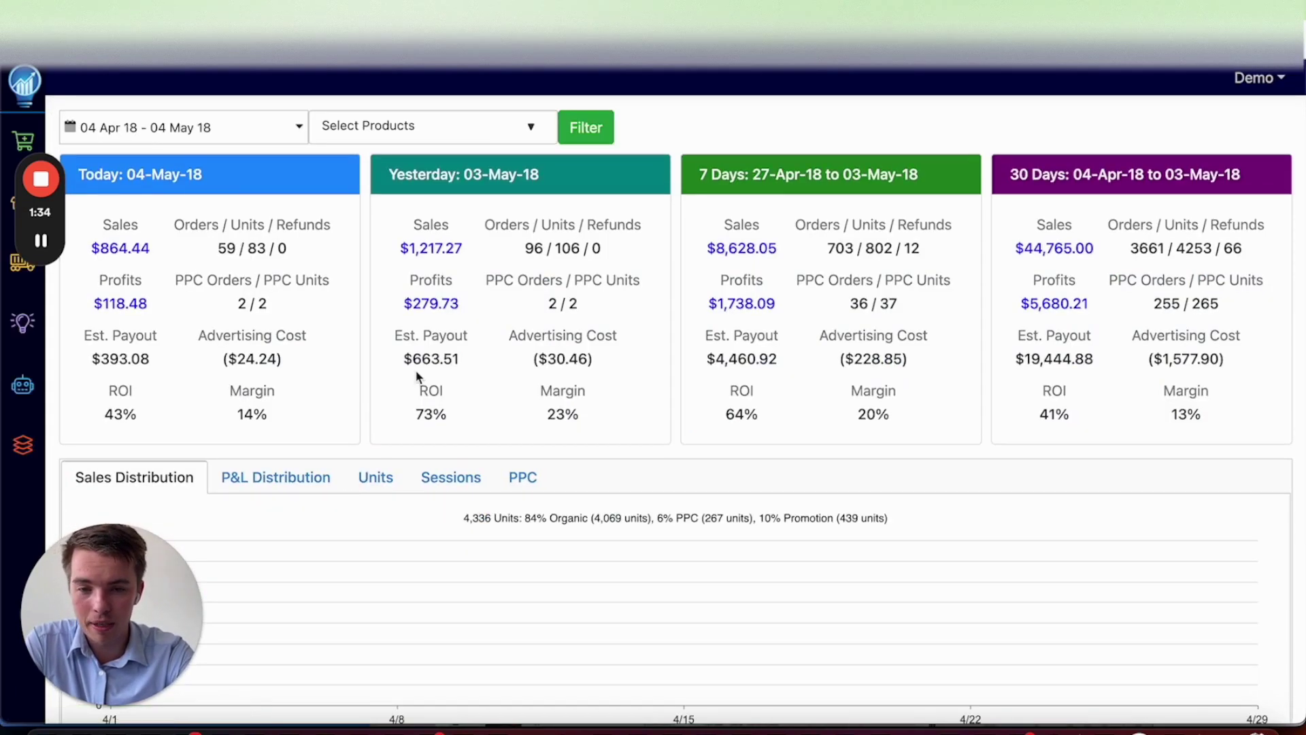